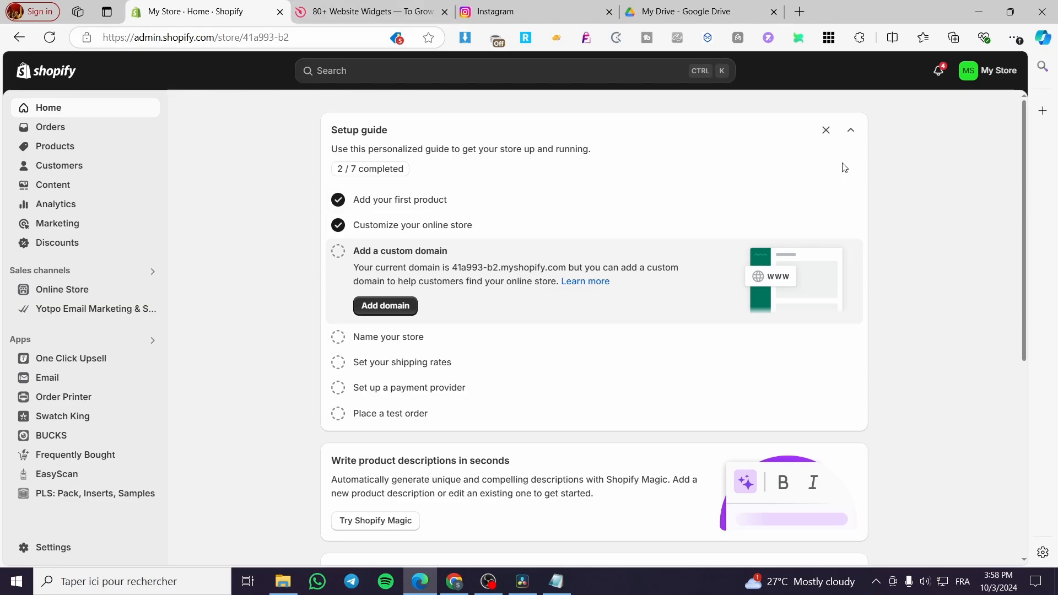
Switch to the Elfsight website and look over its homepage.
click(329, 12)
mouse_move(208, 73)
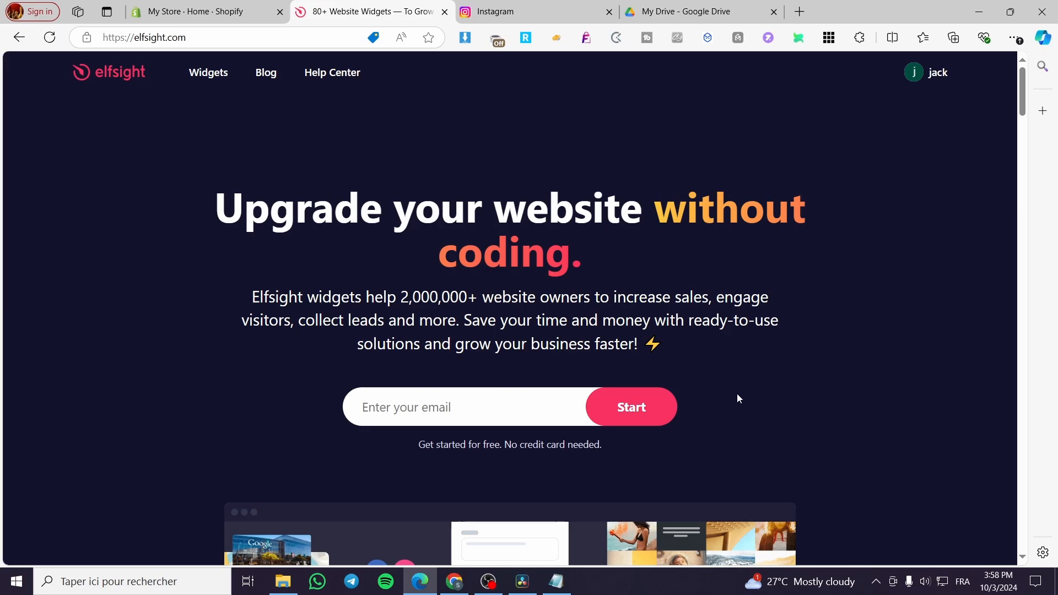
scroll(738, 394, down, 3)
scroll(744, 402, up, 3)
Return to the Shopify admin and open the Online Store's current Dawn theme for customization.
click(209, 12)
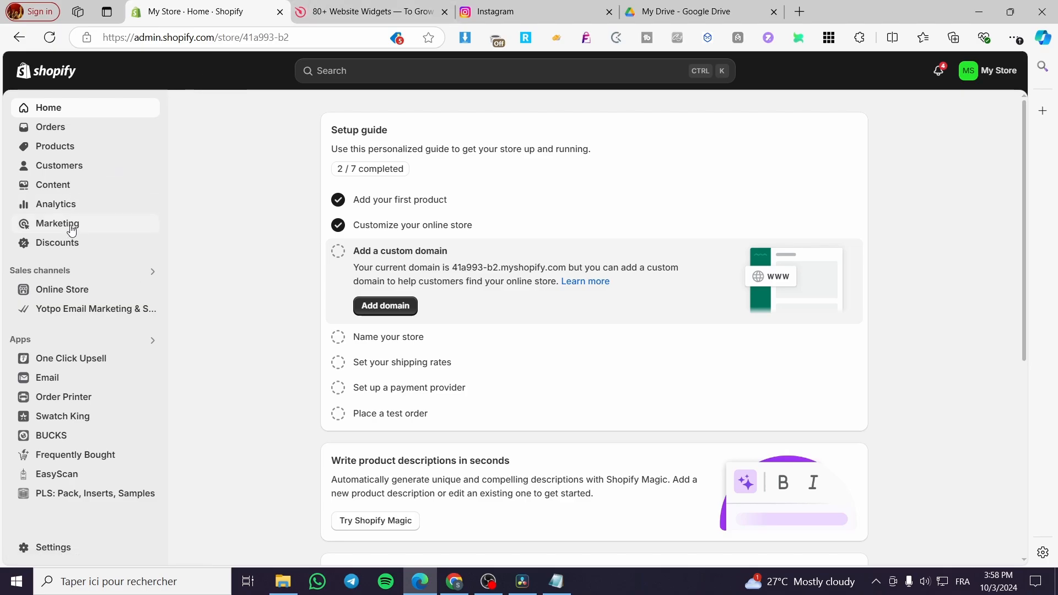
click(59, 295)
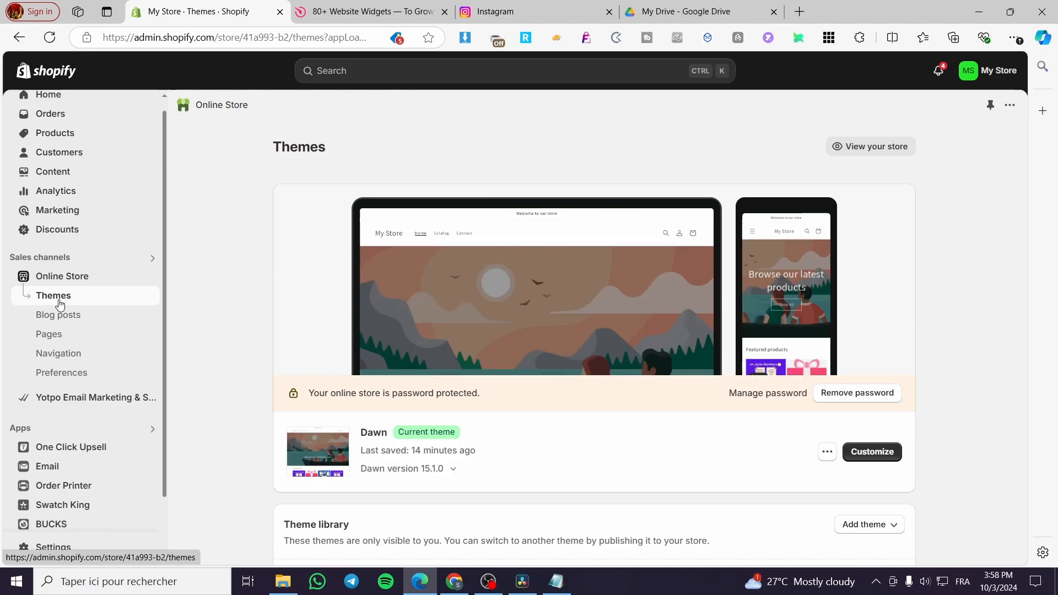
click(875, 456)
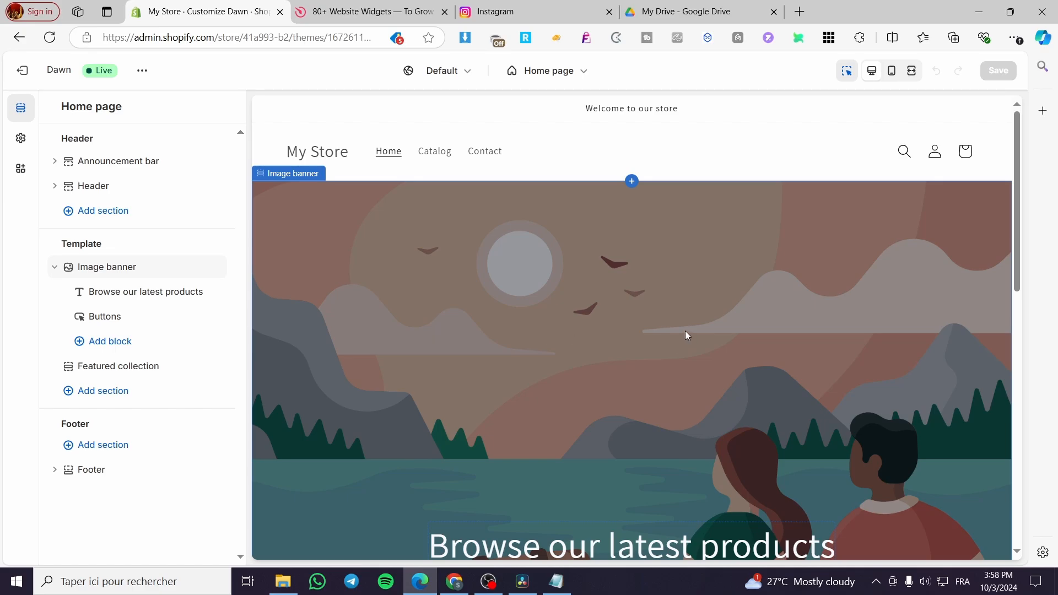
Examine the home page preview from the header and image banner down to the featured products and footer.
scroll(686, 331, down, 10)
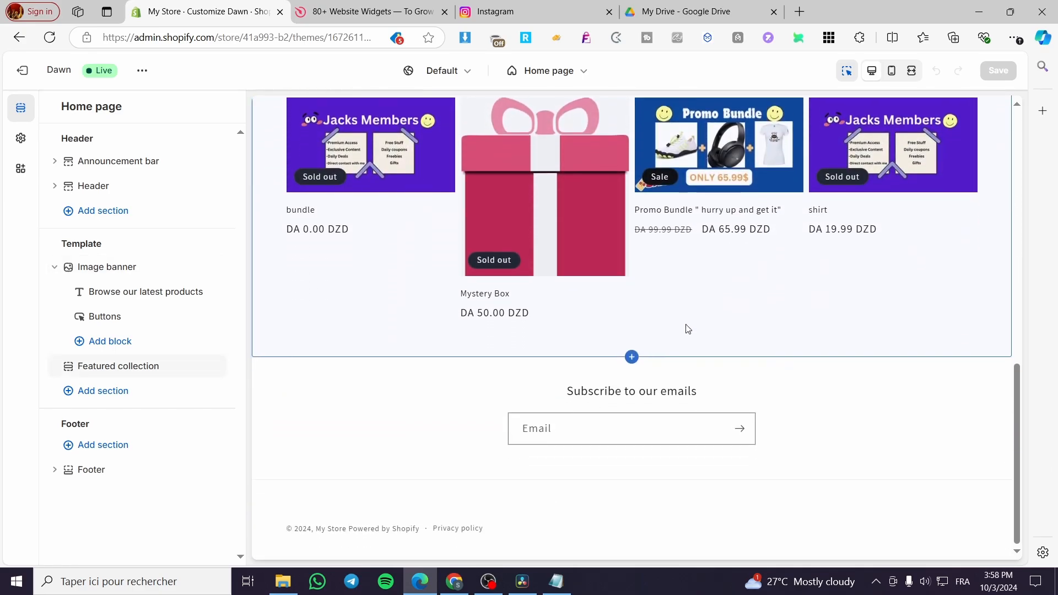
scroll(687, 331, up, 12)
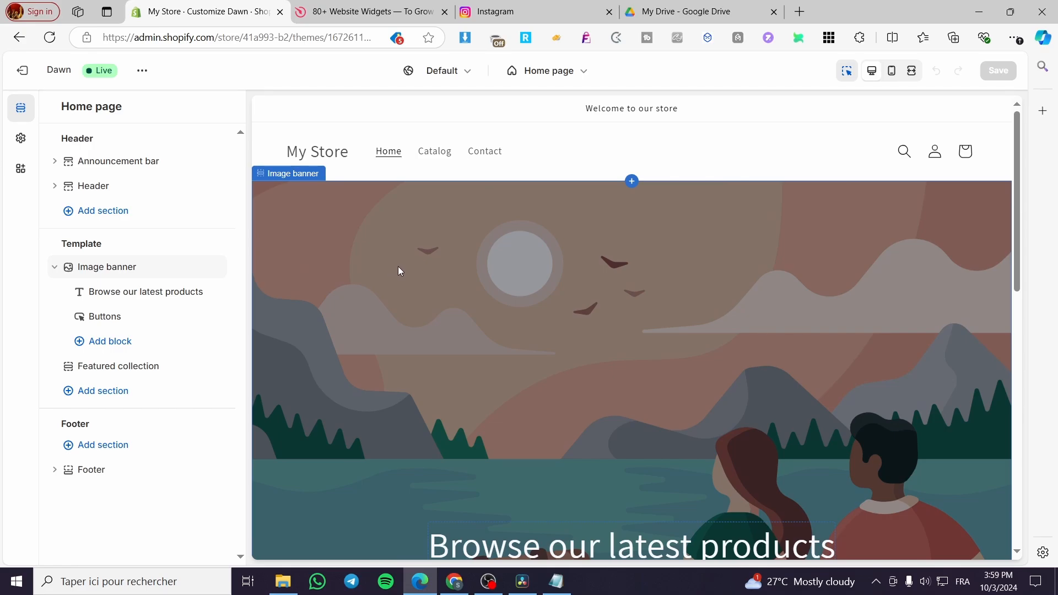
scroll(400, 267, down, 3)
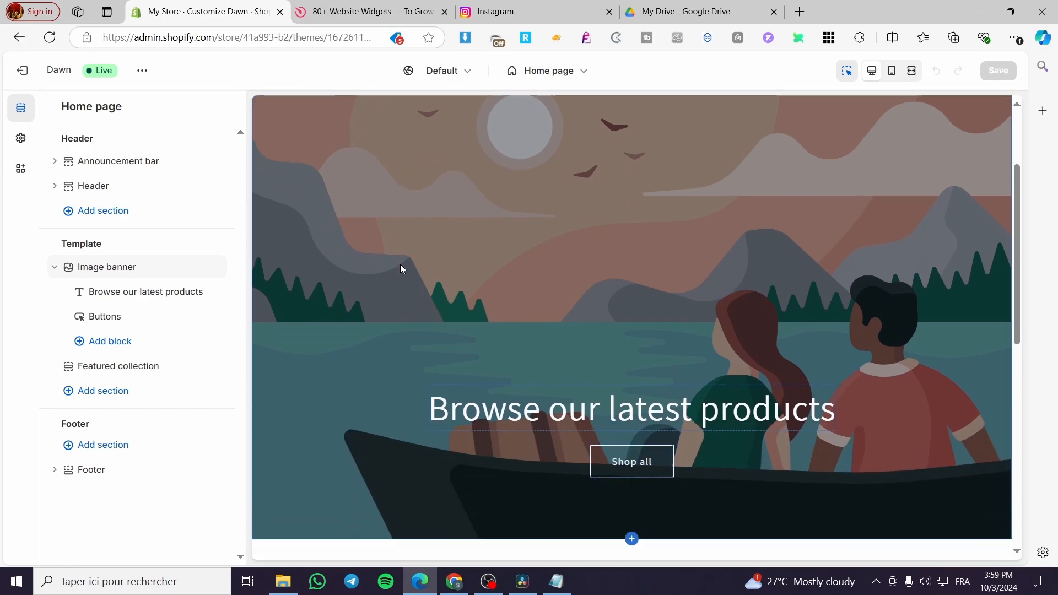
scroll(400, 268, down, 5)
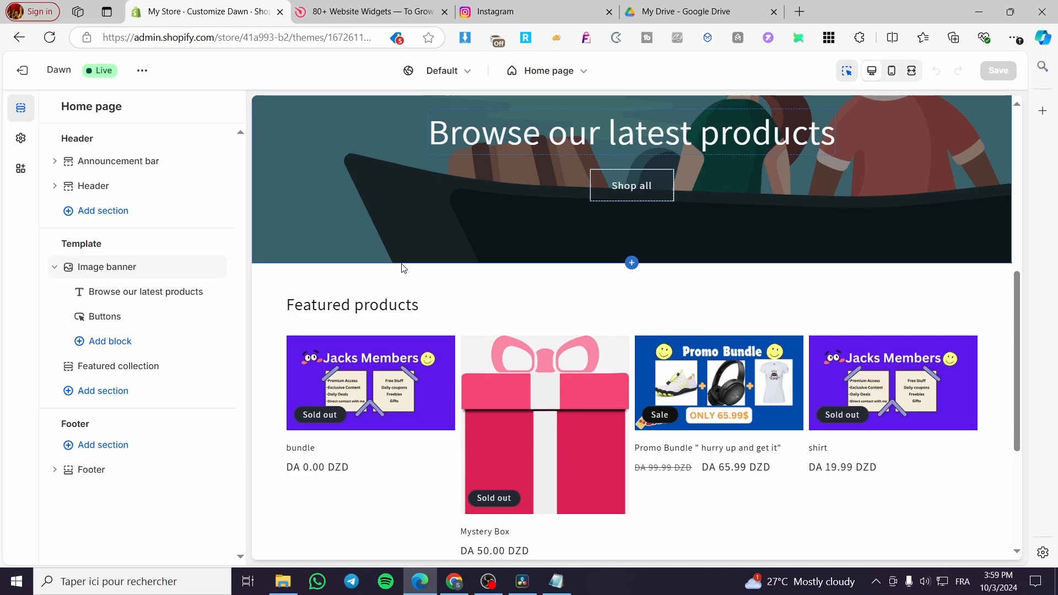
scroll(404, 269, up, 7)
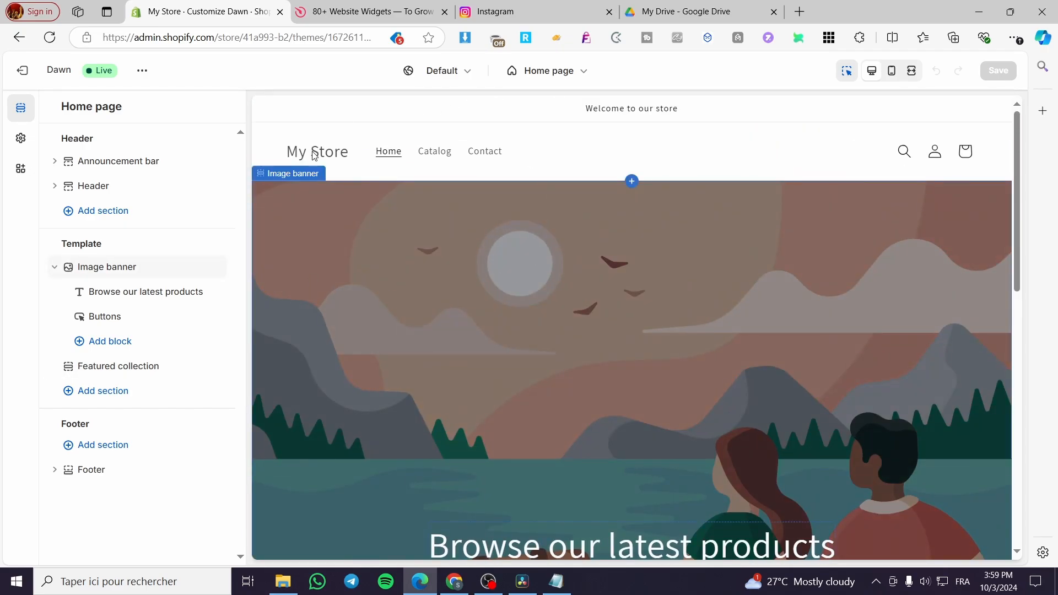
scroll(493, 207, down, 7)
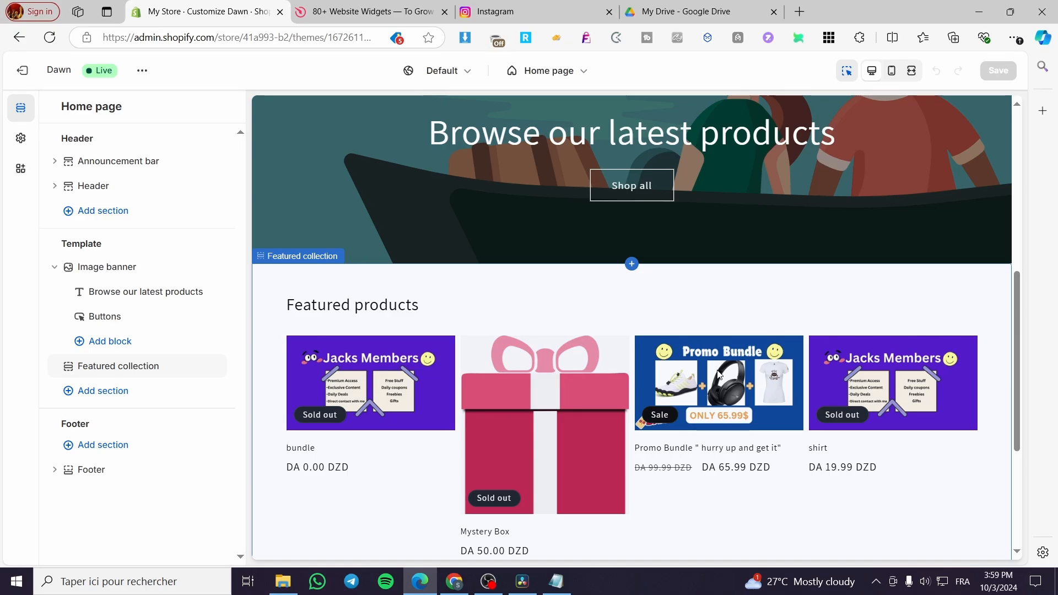
scroll(380, 460, up, 1)
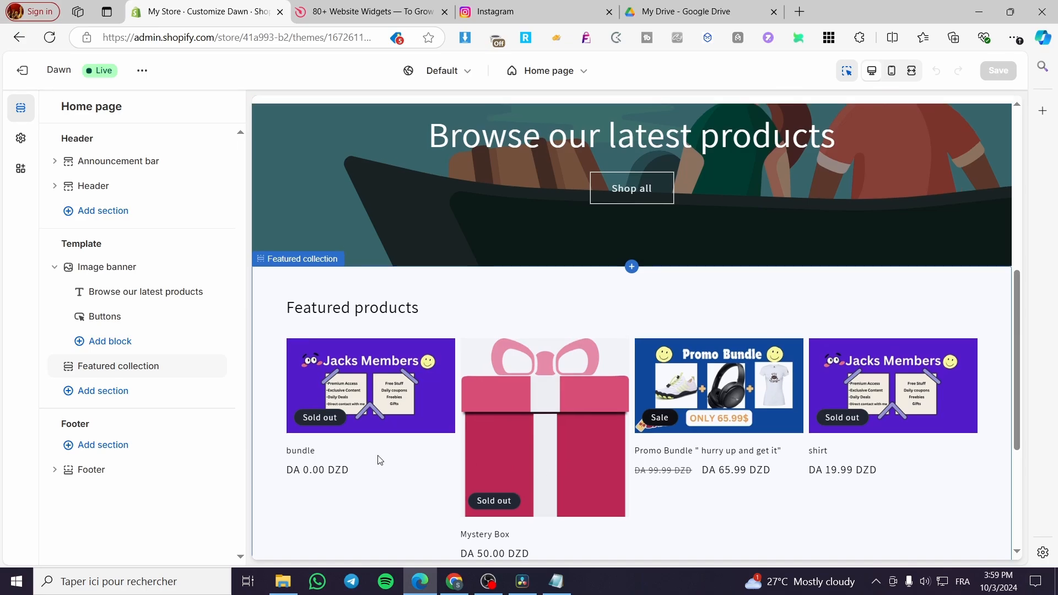
scroll(510, 434, down, 5)
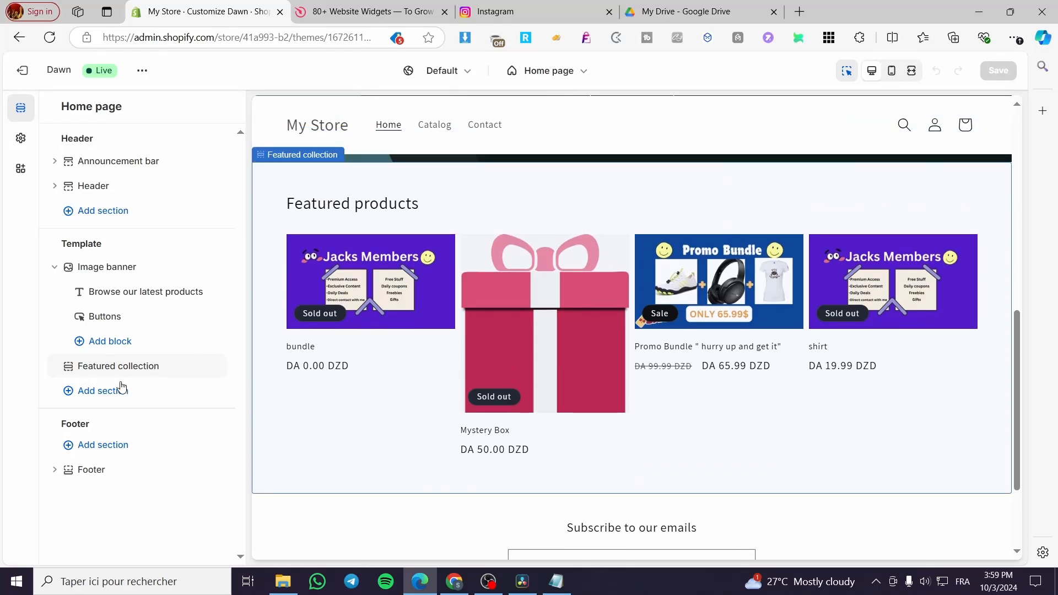
Add a Custom Liquid section to the home page template below the featured collection.
click(104, 397)
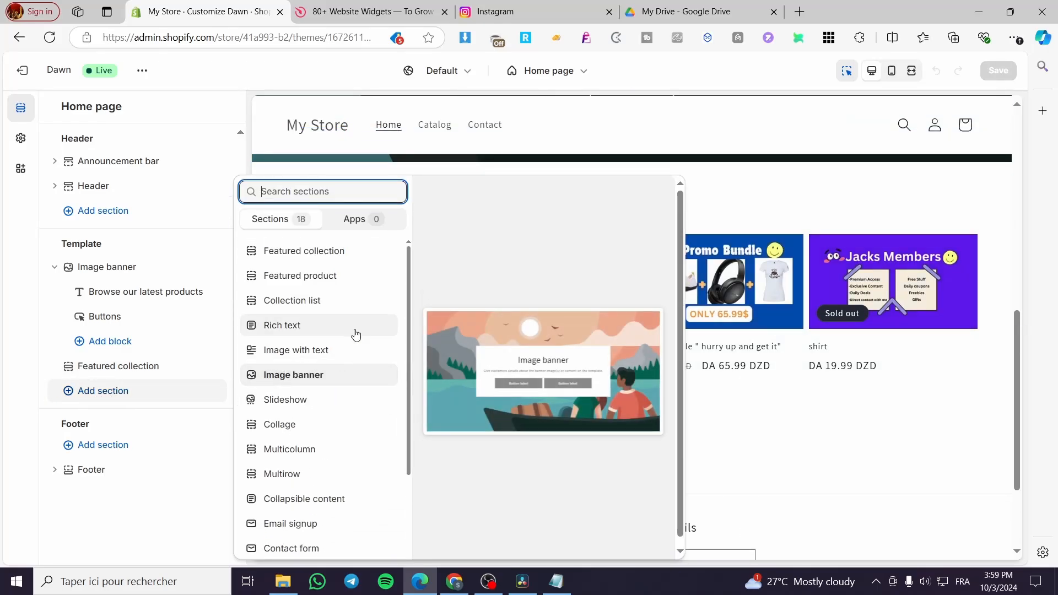
scroll(354, 332, down, 2)
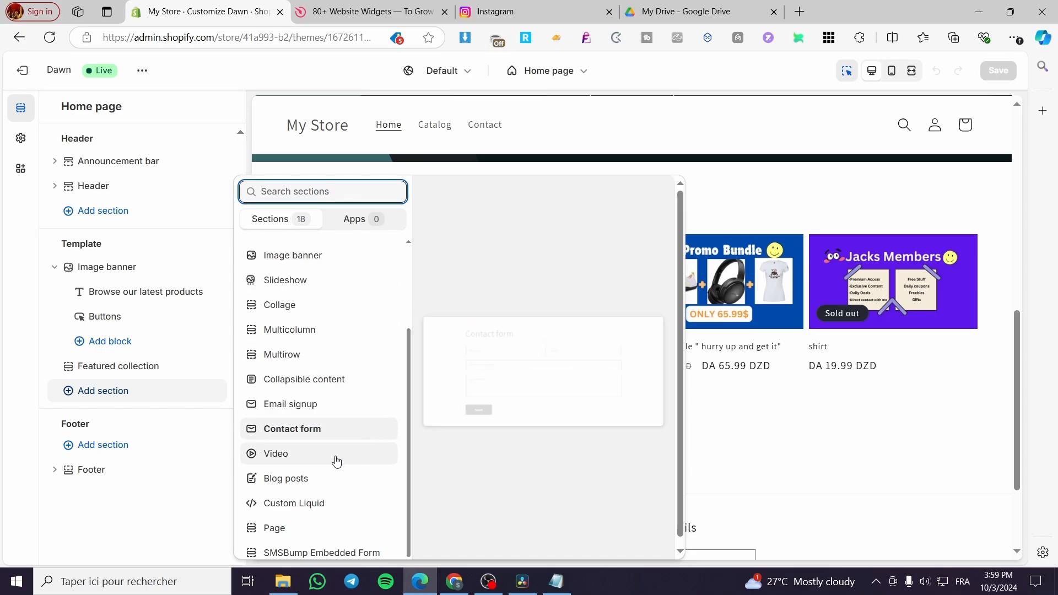
click(326, 505)
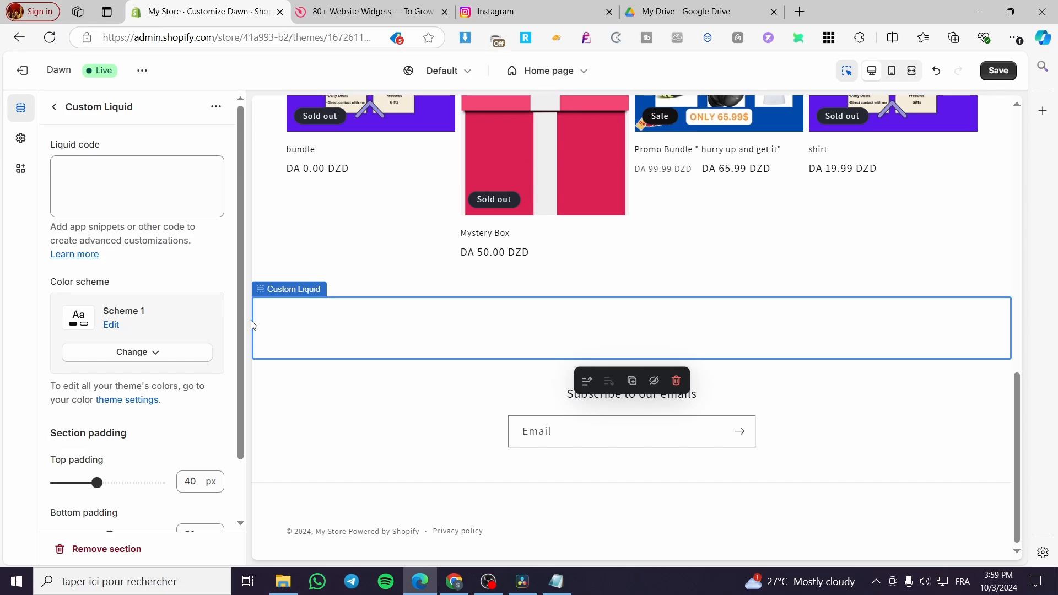
Switch to Elfsight, open the Instagram Feed widget from the social widgets, and start creating a widget.
click(370, 11)
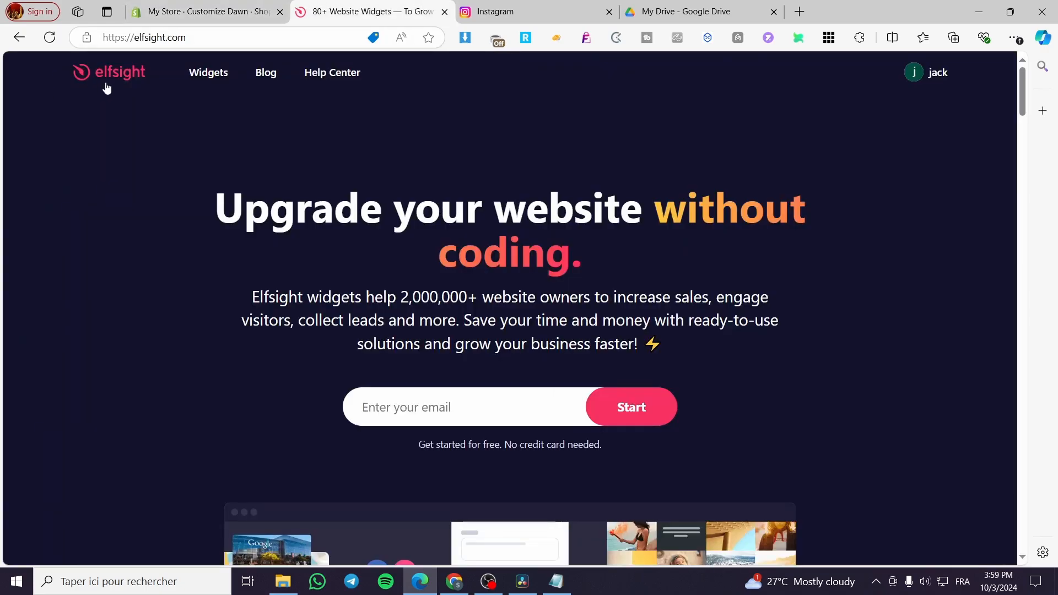
mouse_move(224, 77)
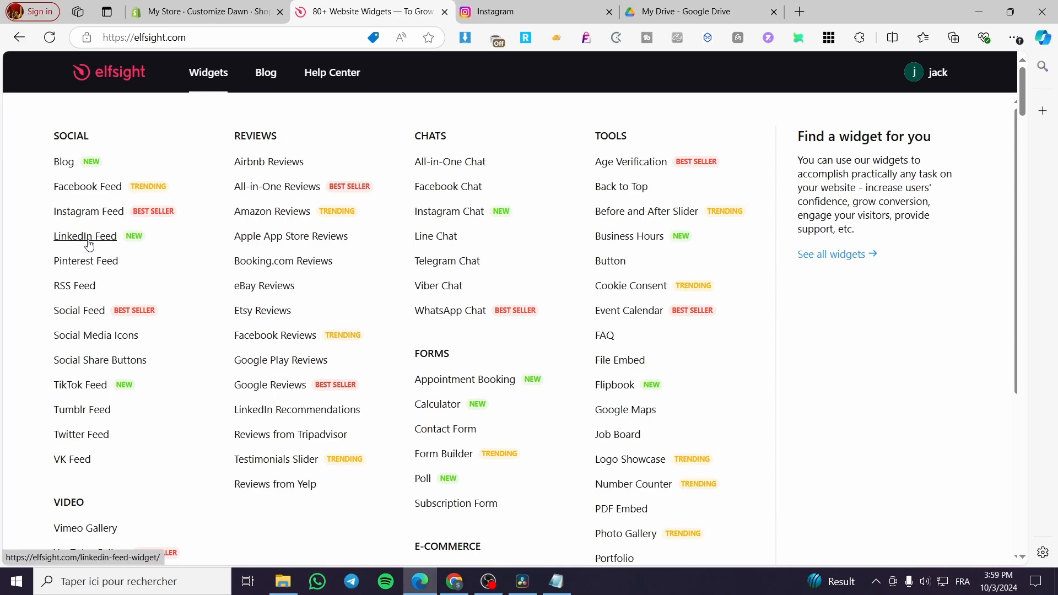
scroll(105, 372, down, 5)
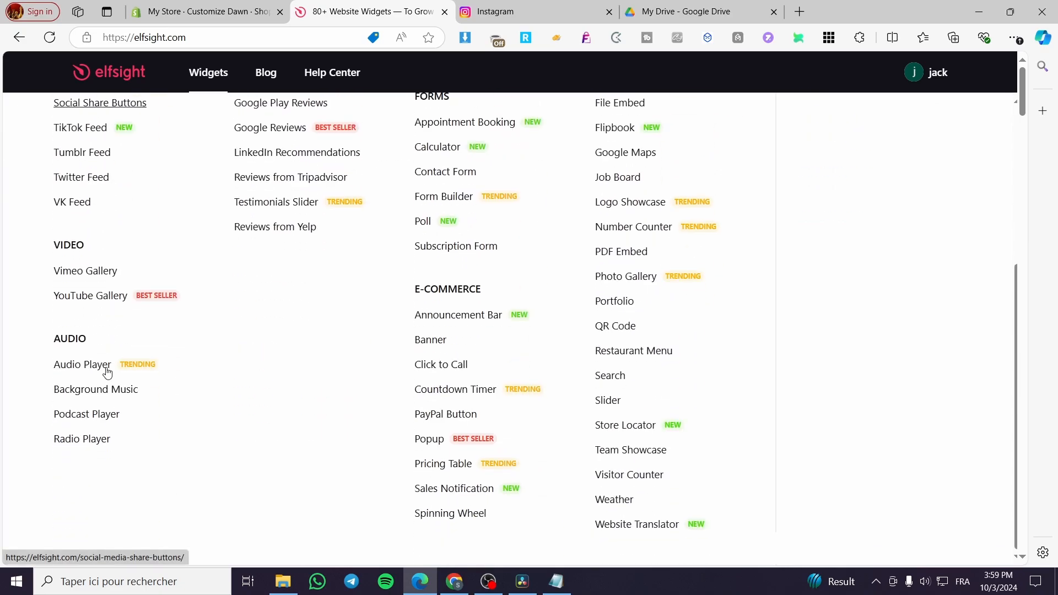
scroll(110, 390, up, 5)
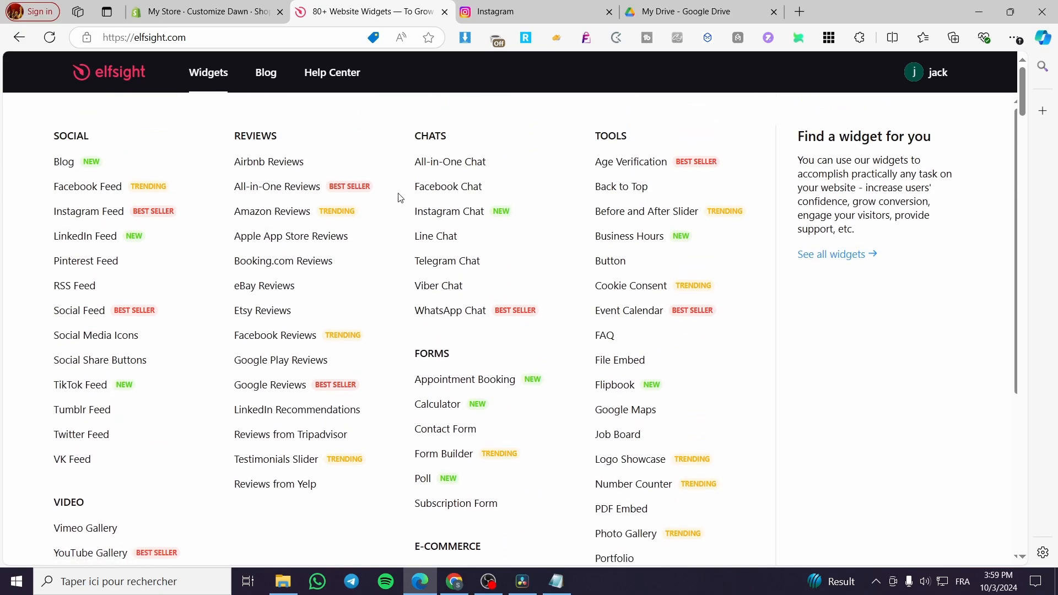
click(82, 219)
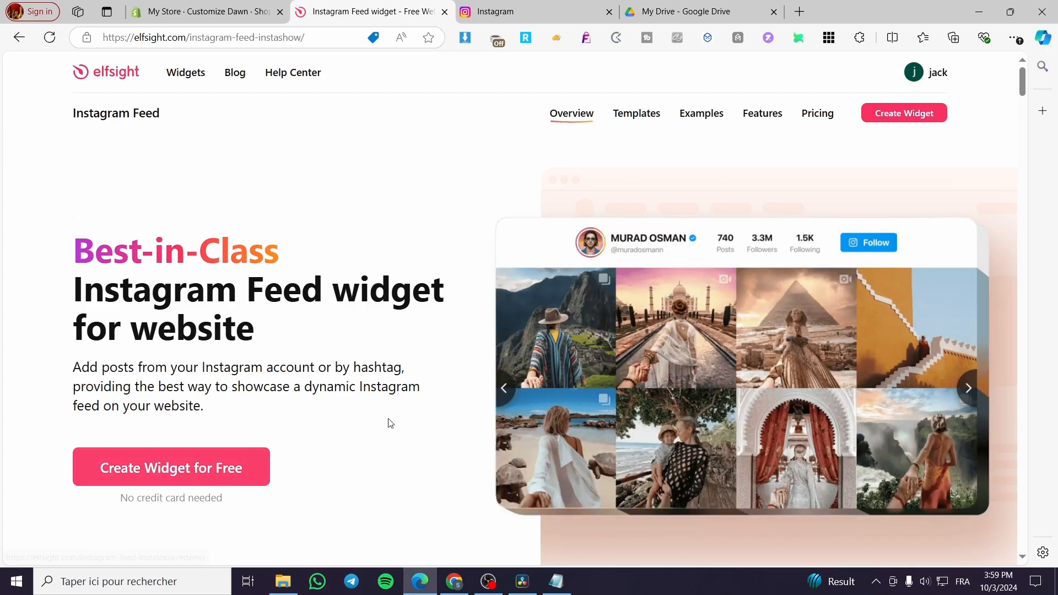
click(907, 105)
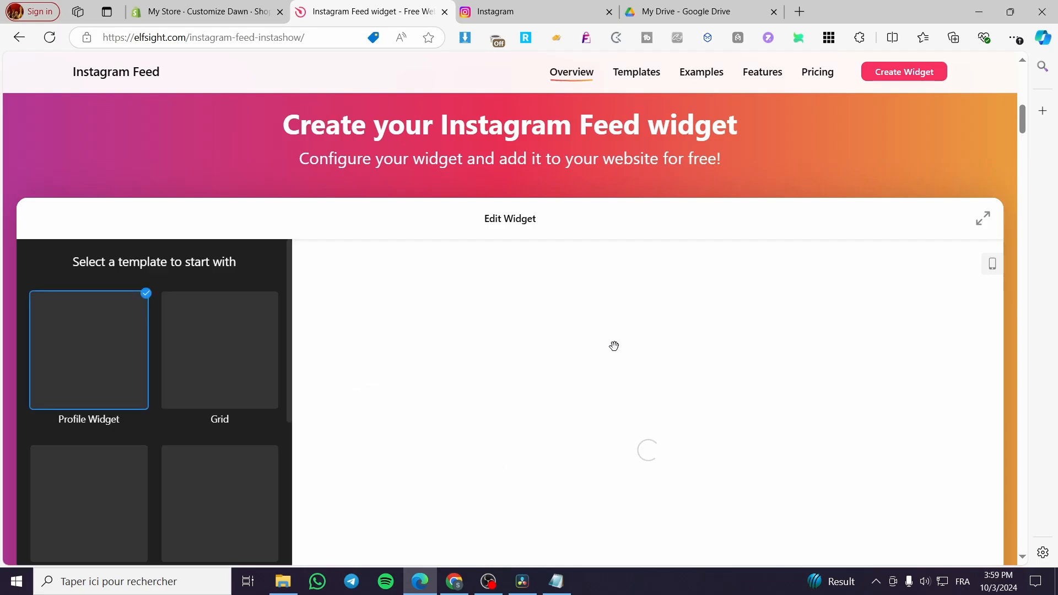
Examine the Instagram Feed widget page, its available templates and the live preview of the Profile Widget template.
scroll(650, 298, up, 10)
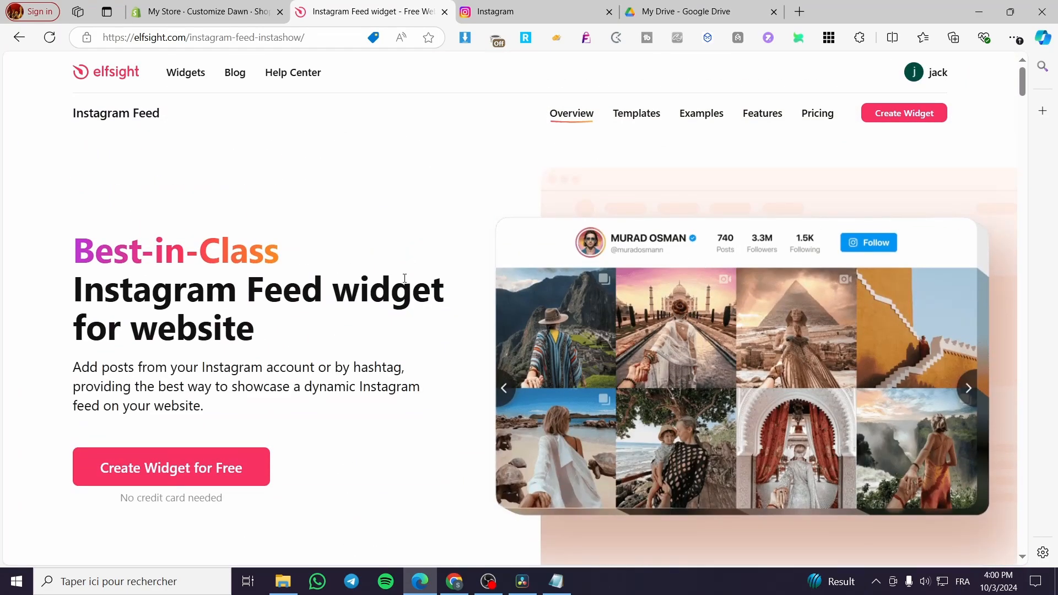
scroll(423, 235, down, 8)
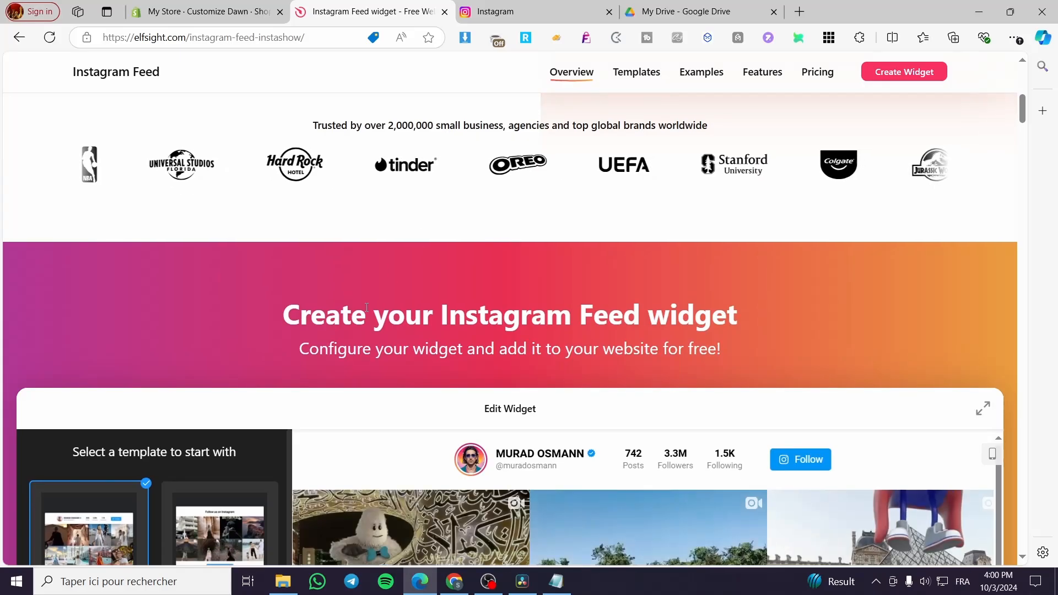
scroll(422, 248, down, 4)
scroll(821, 228, down, 1)
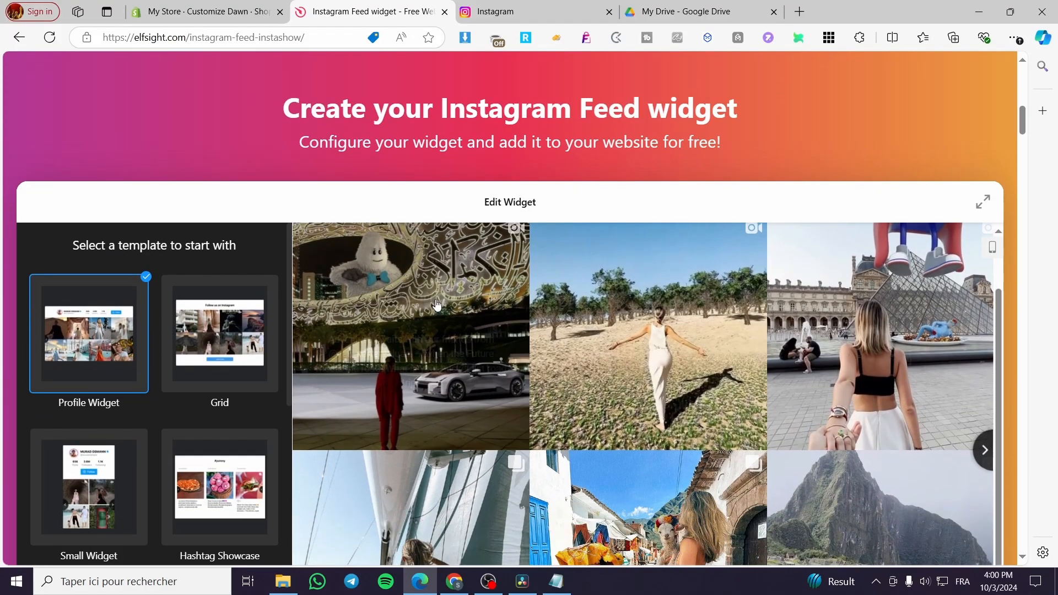
scroll(689, 155, down, 1)
scroll(239, 233, down, 2)
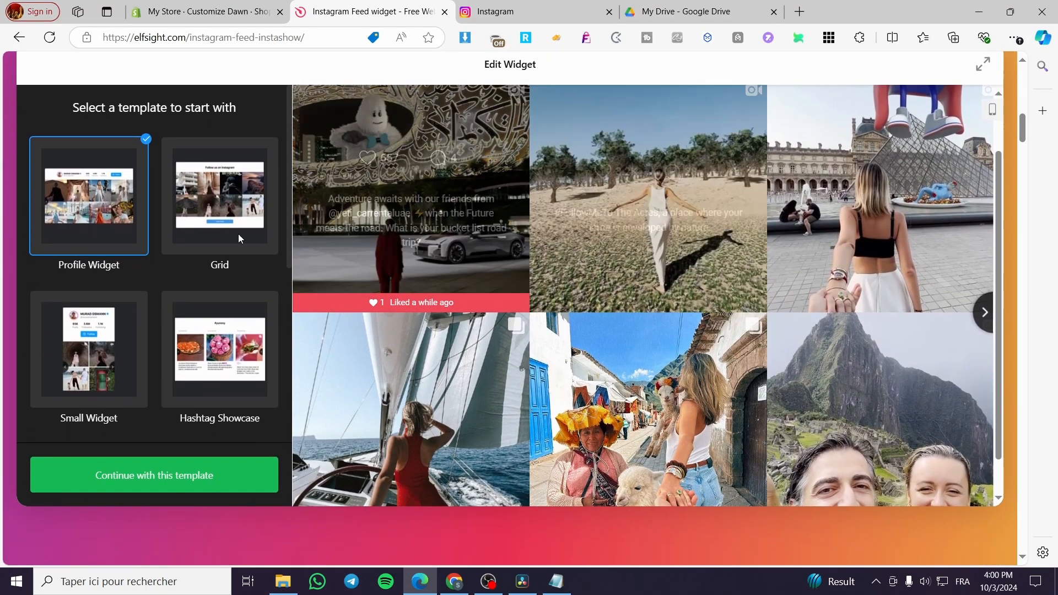
scroll(166, 295, up, 1)
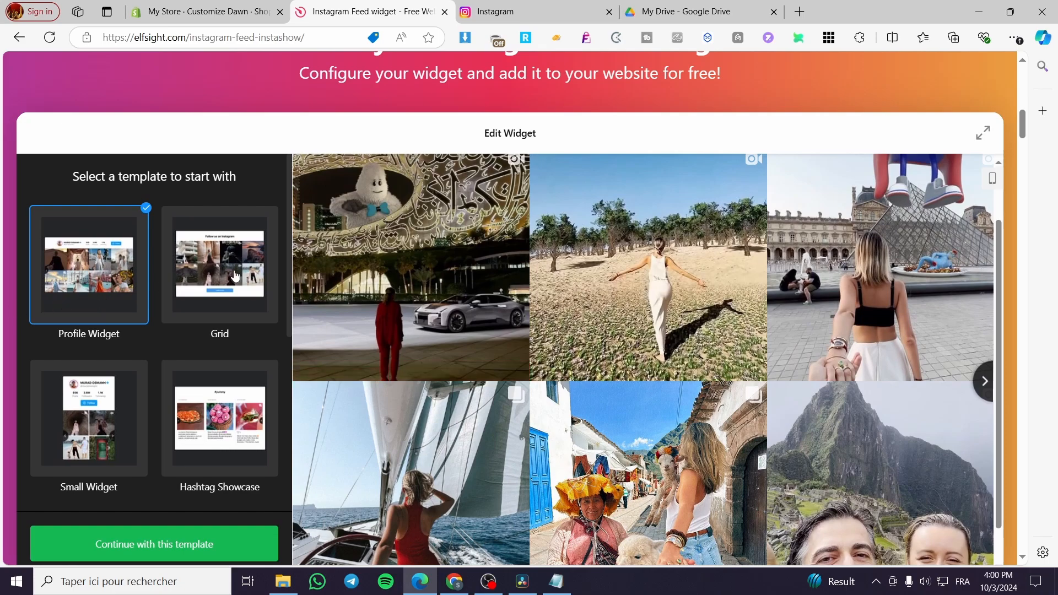
scroll(386, 248, up, 1)
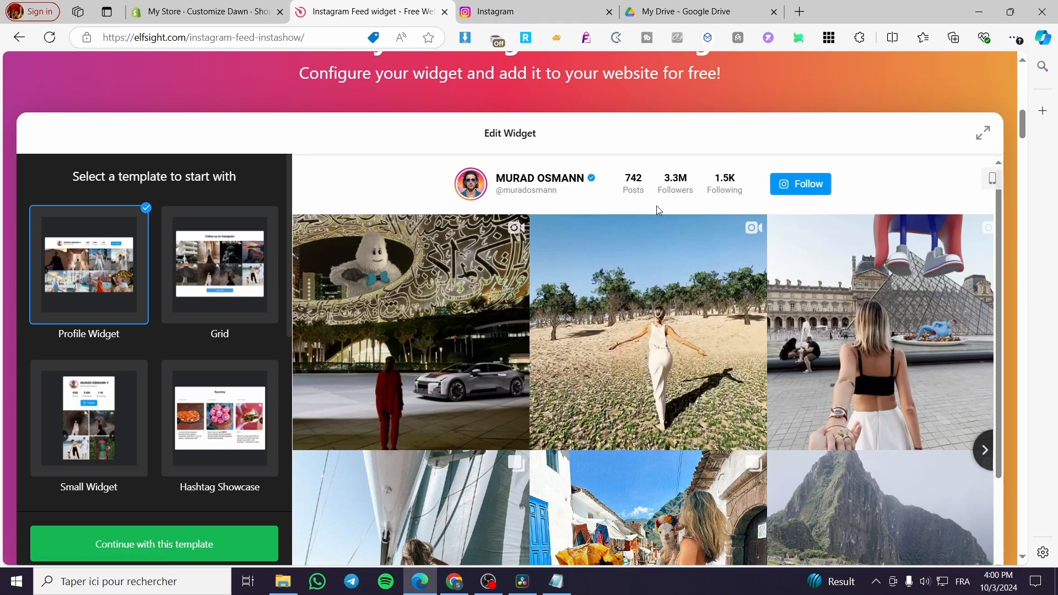
Preview the Grid, Small Widget and Hashtag Showcase templates, then go back to the Profile Widget template.
click(201, 266)
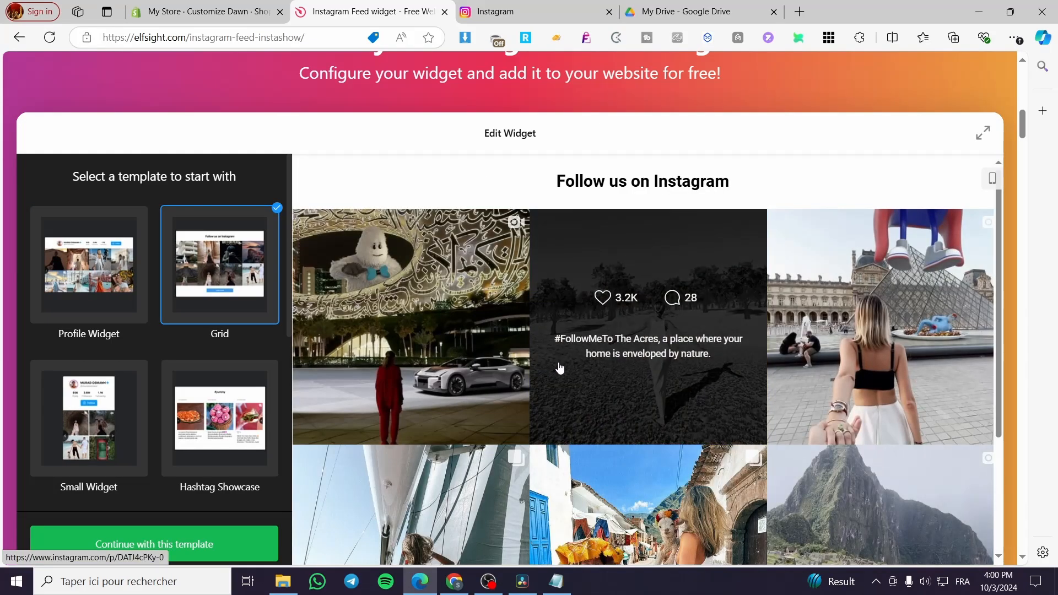
click(91, 413)
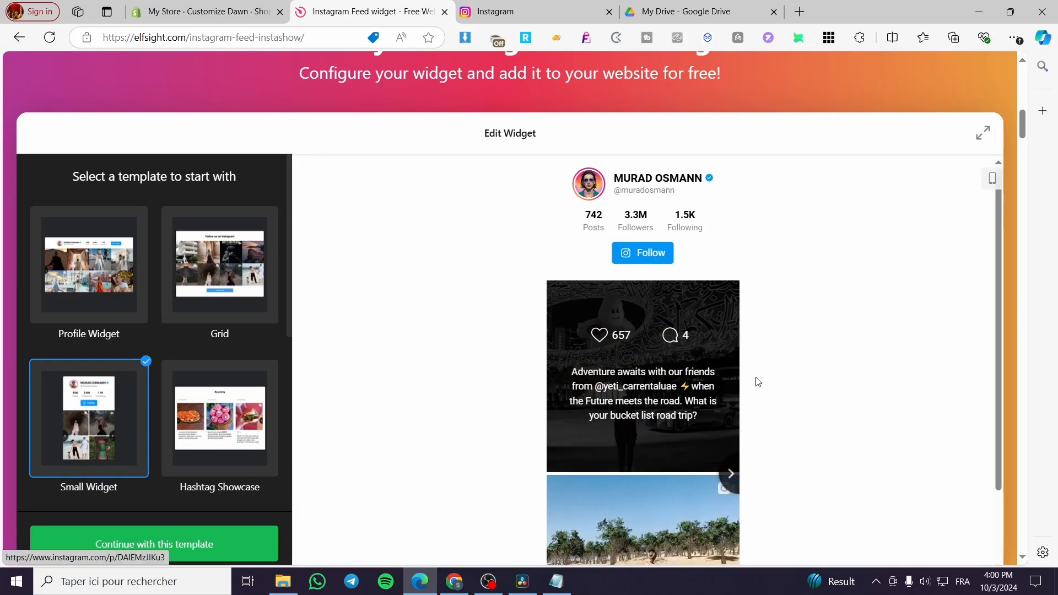
click(230, 437)
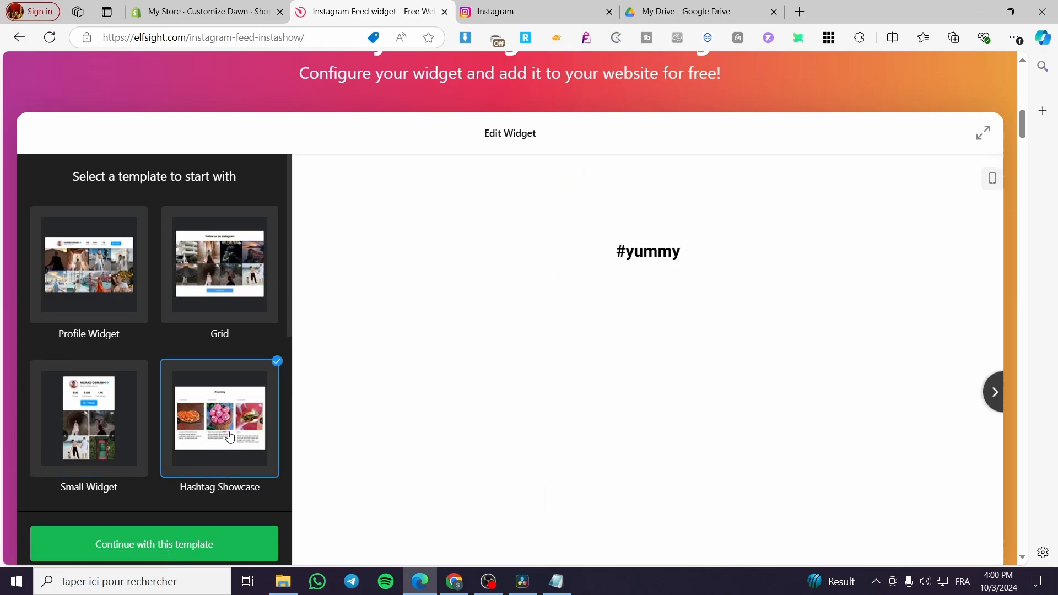
click(225, 273)
click(91, 290)
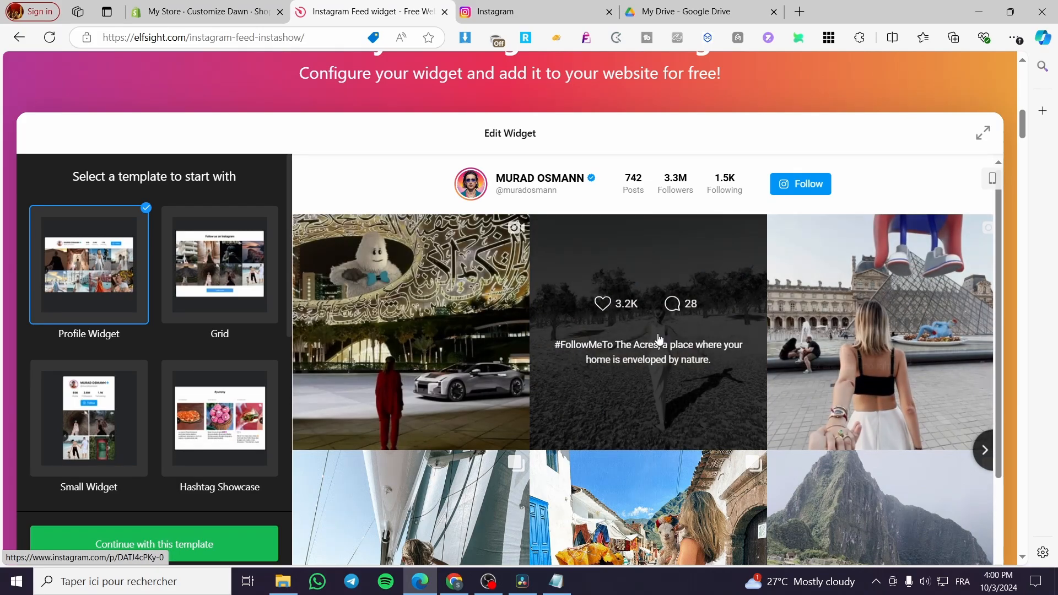
Select the Dark Profile Widget template for the Instagram feed.
scroll(209, 446, down, 3)
scroll(208, 446, down, 3)
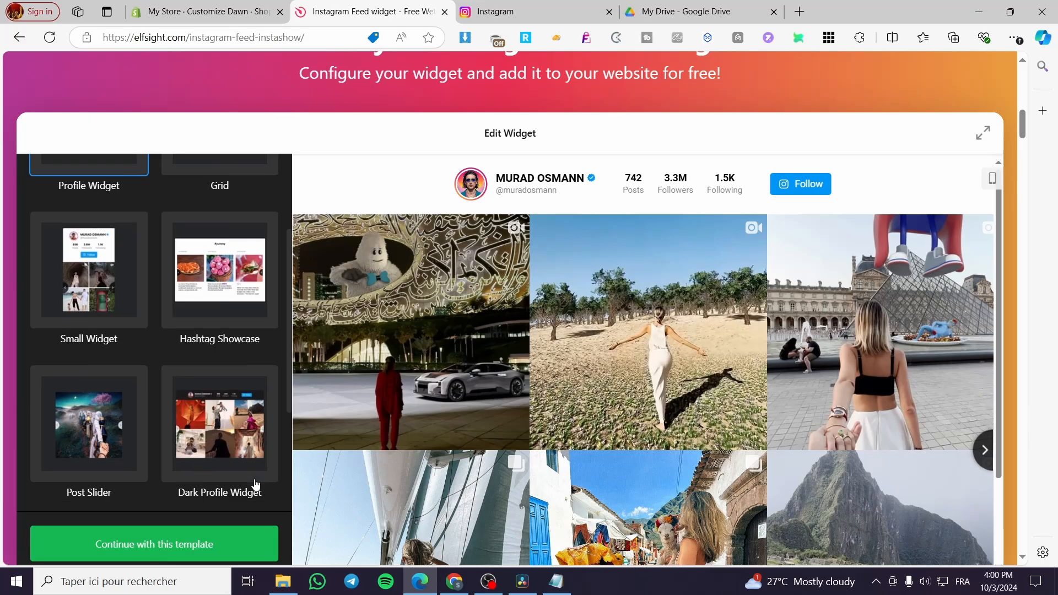
click(224, 321)
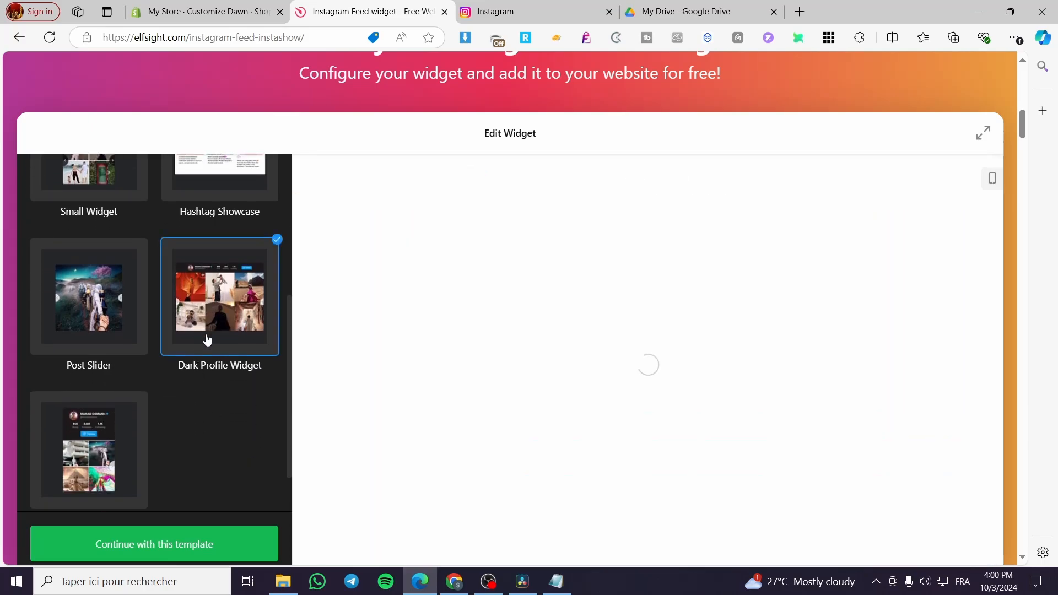
scroll(220, 376, down, 1)
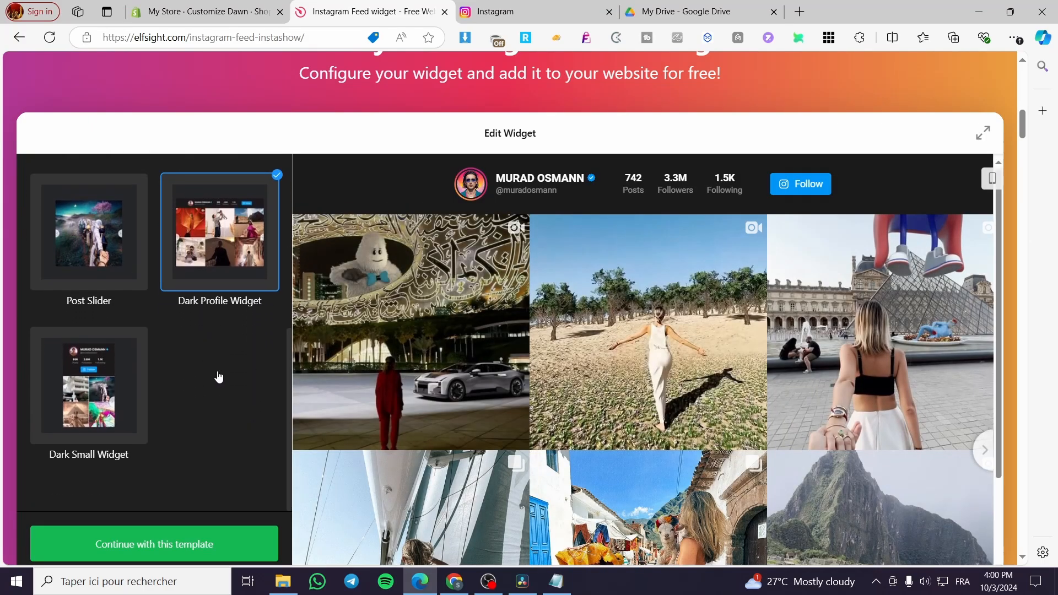
scroll(187, 452, down, 2)
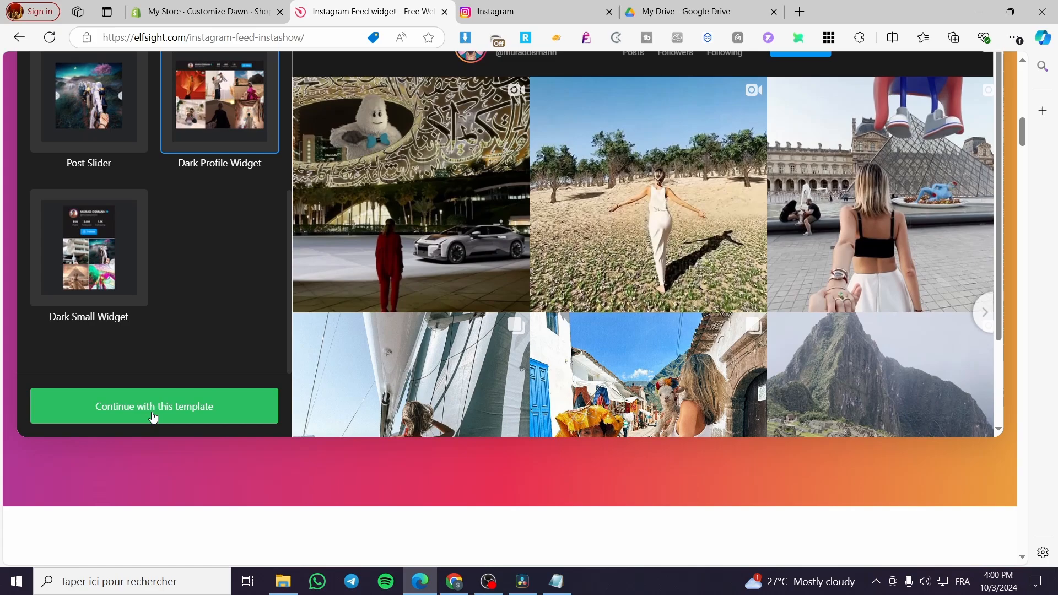
Continue with the Dark Profile Widget template, and copy the profile URL of the mondedesaccessoiresdz account from Instagram.
click(184, 416)
scroll(165, 402, up, 2)
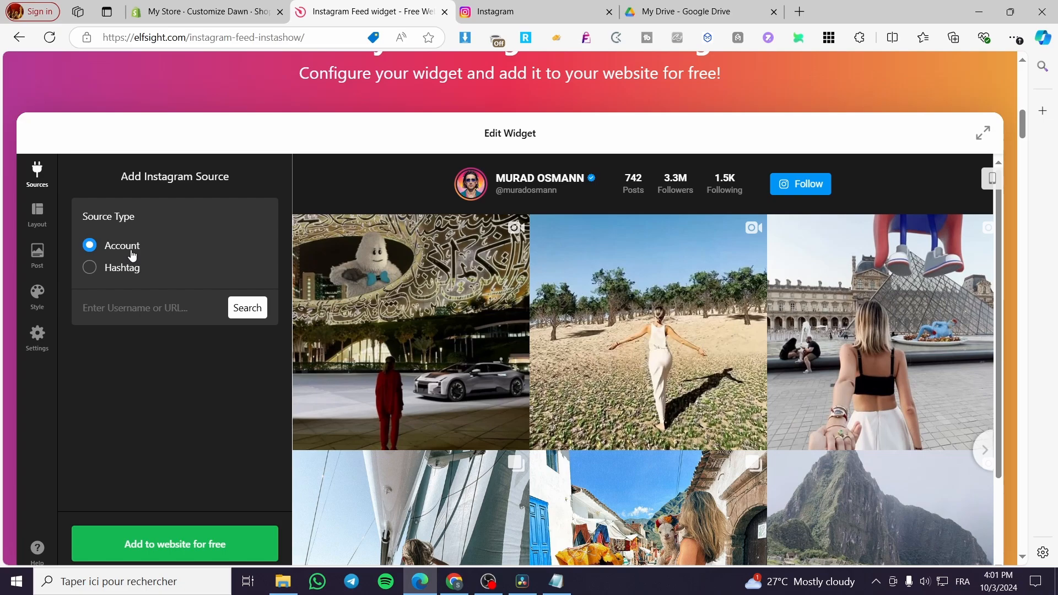
click(534, 7)
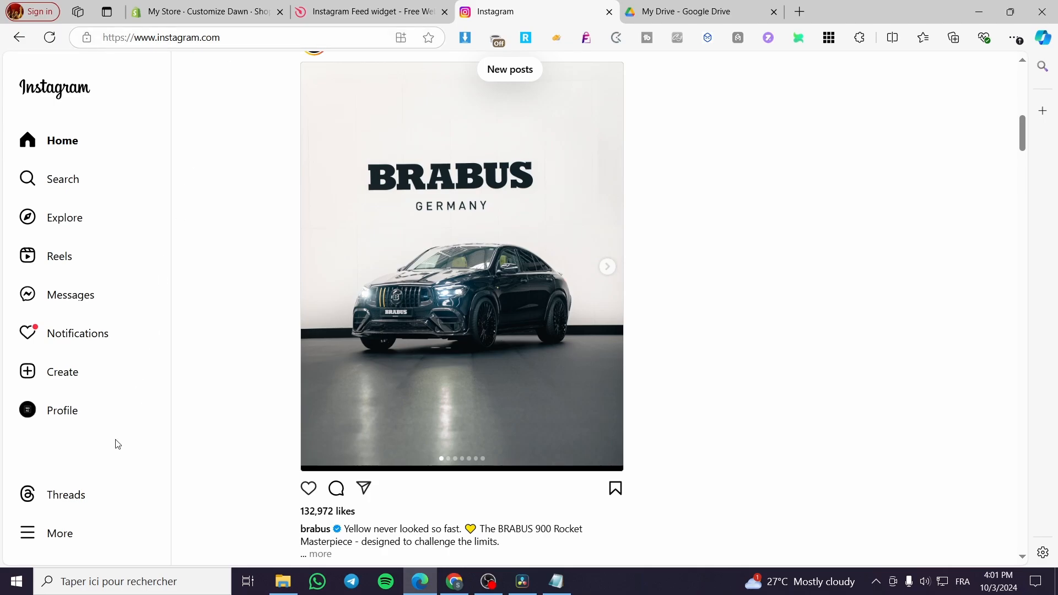
click(65, 414)
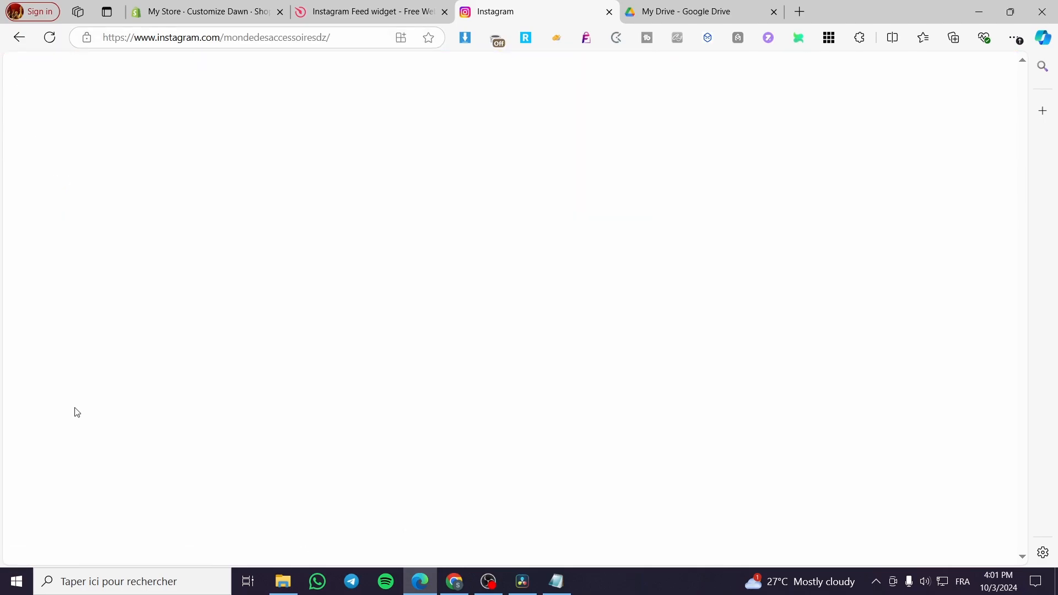
click(264, 38)
right_click(265, 39)
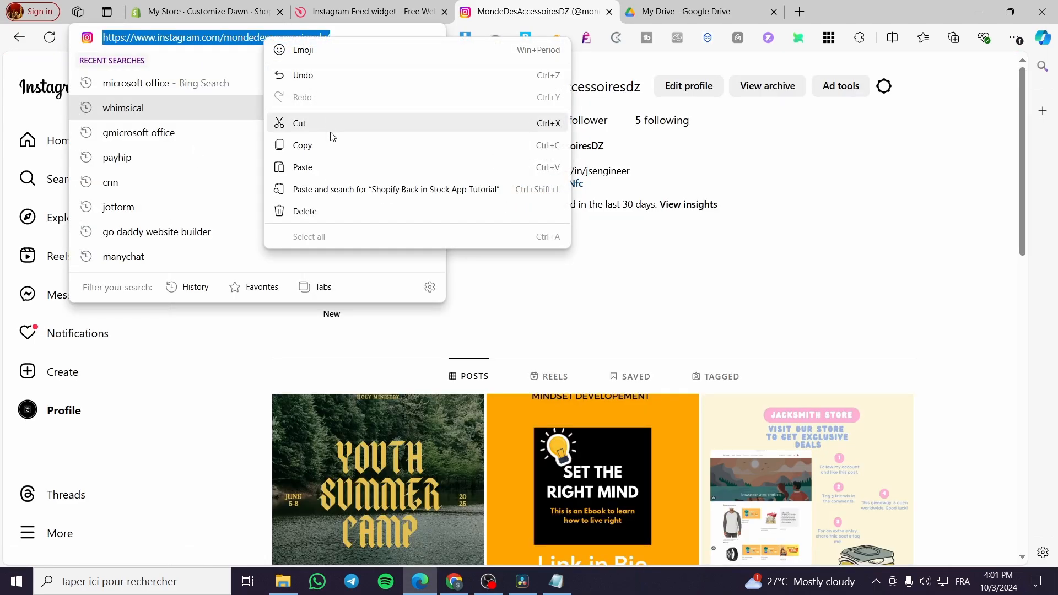
click(331, 146)
click(585, 293)
scroll(591, 295, down, 7)
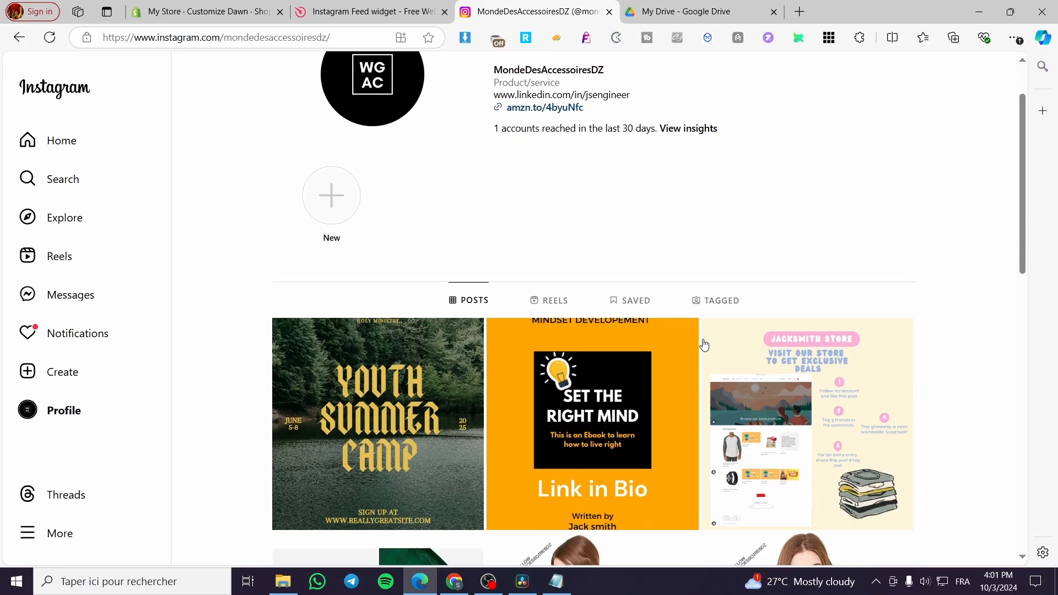
scroll(697, 359, up, 4)
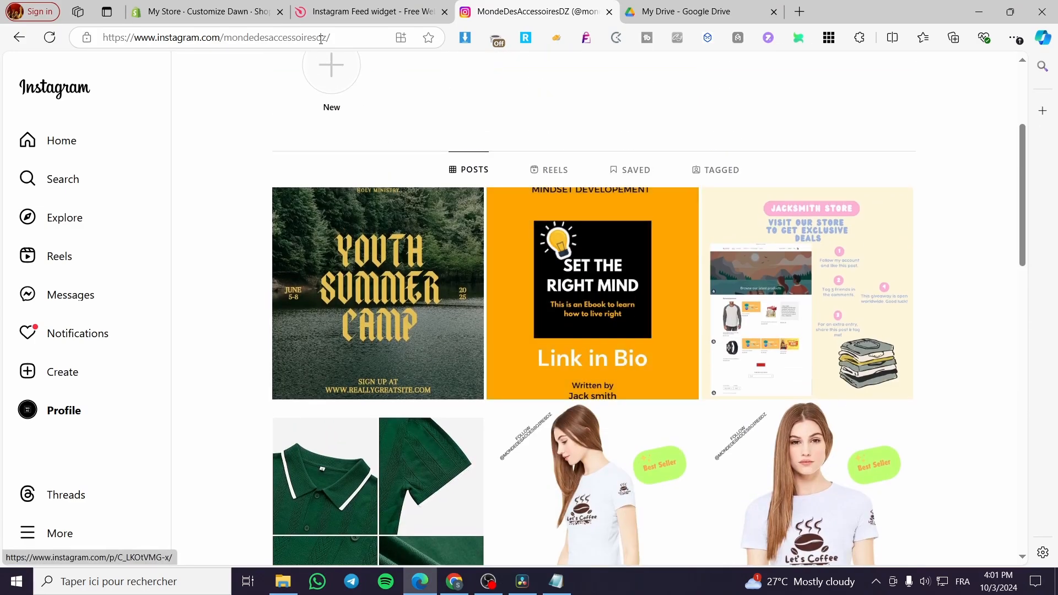
Switch back to Elfsight and add the Instagram account as the widget's source using the copied profile URL.
click(340, 11)
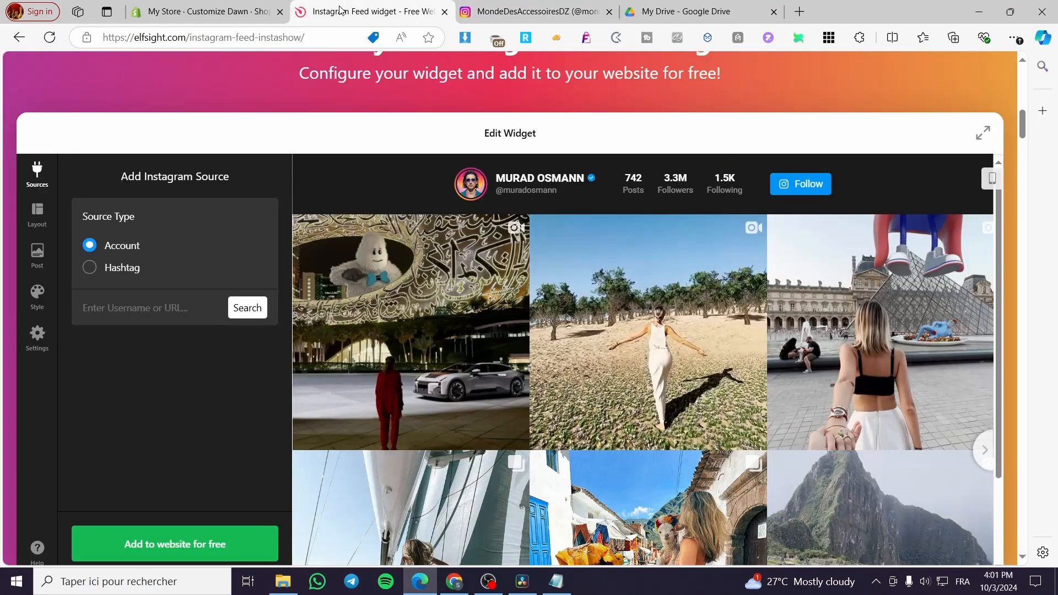
click(143, 307)
key(ctrl+v)
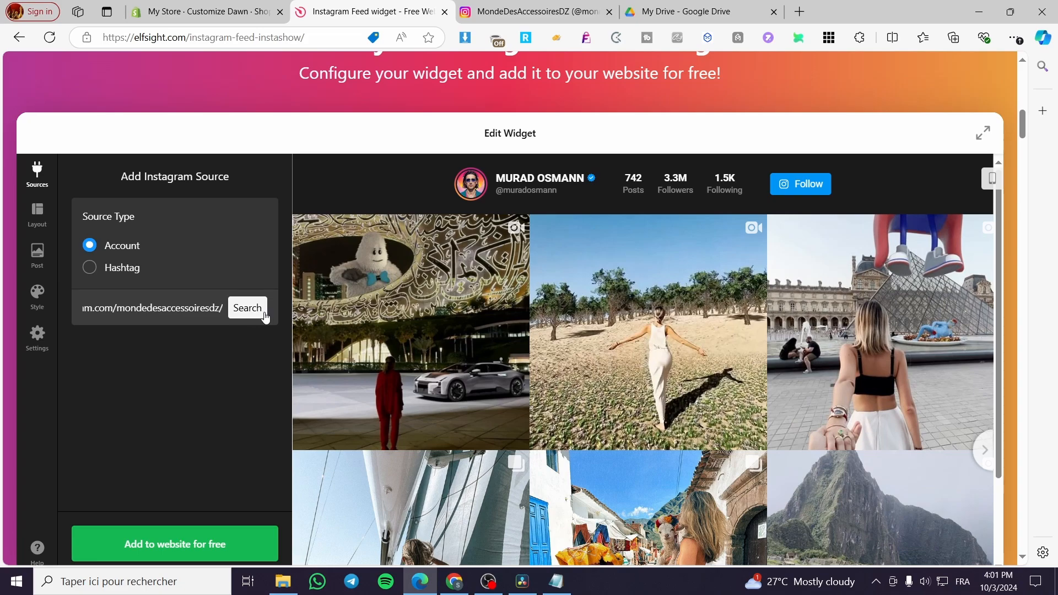
click(247, 308)
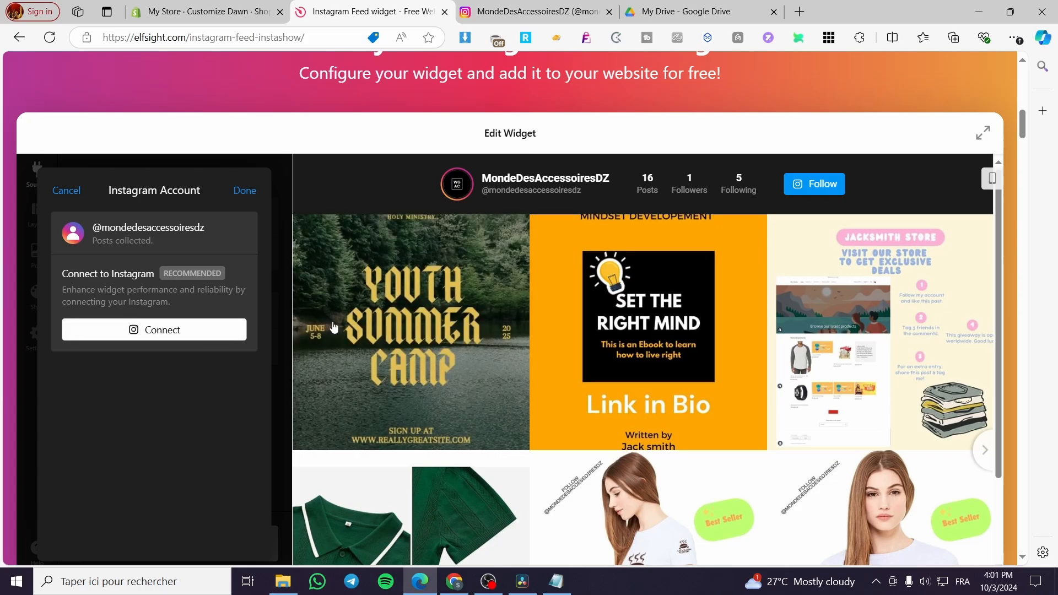
click(243, 192)
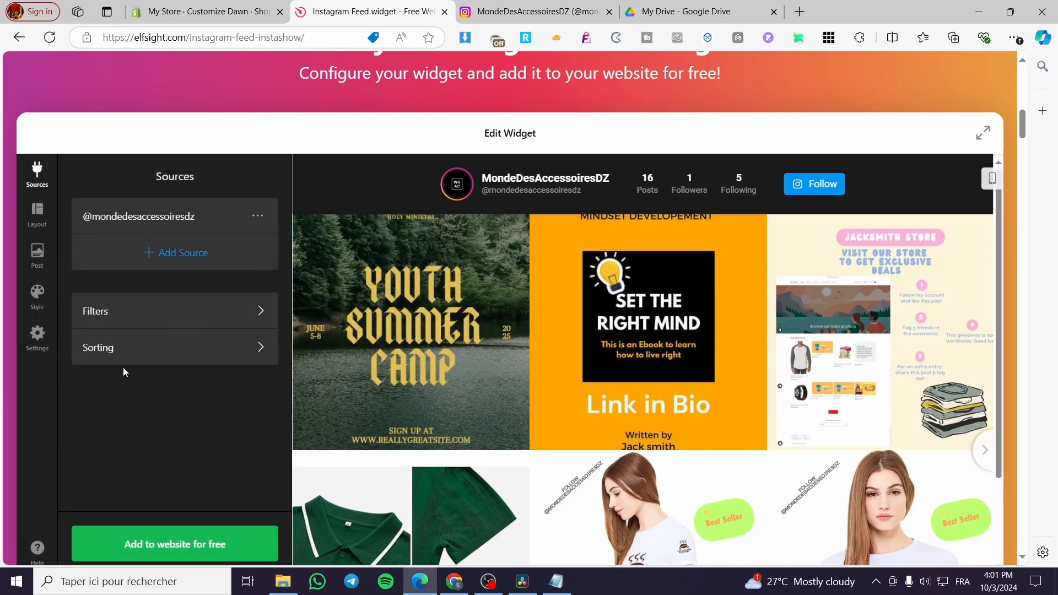
Examine the Filters and Sorting options of the widget's sources.
click(38, 216)
click(42, 175)
click(125, 310)
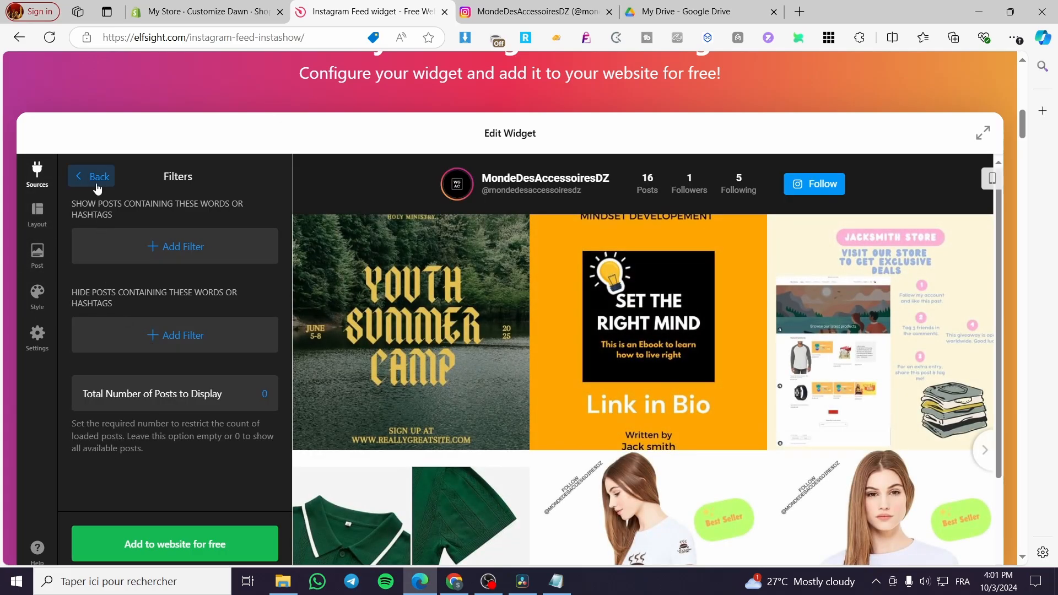
click(97, 189)
click(169, 340)
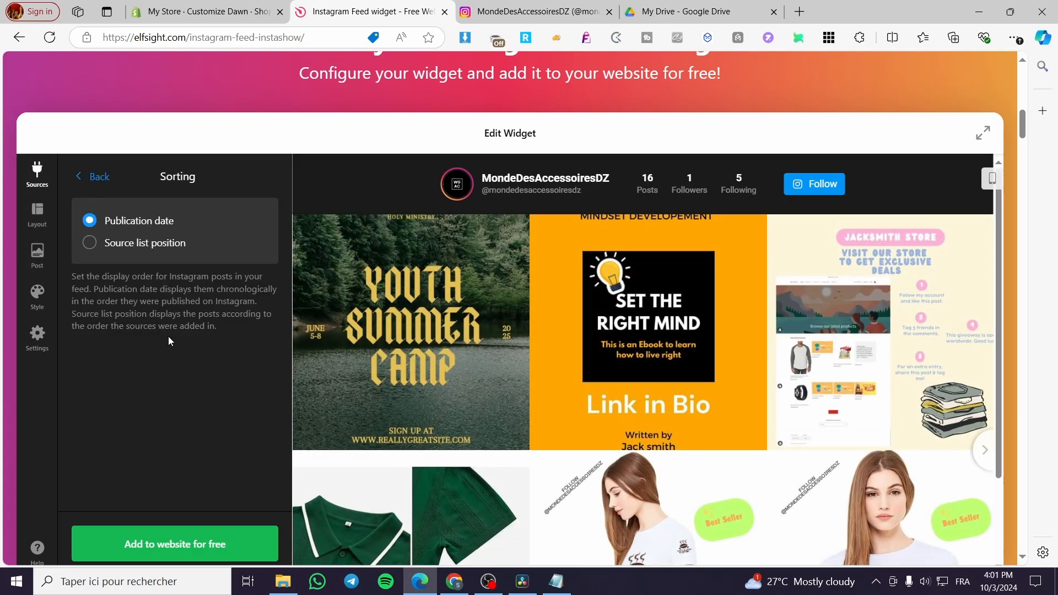
click(95, 176)
Try the Grid layout for the feed and return to the Slider layout.
click(37, 215)
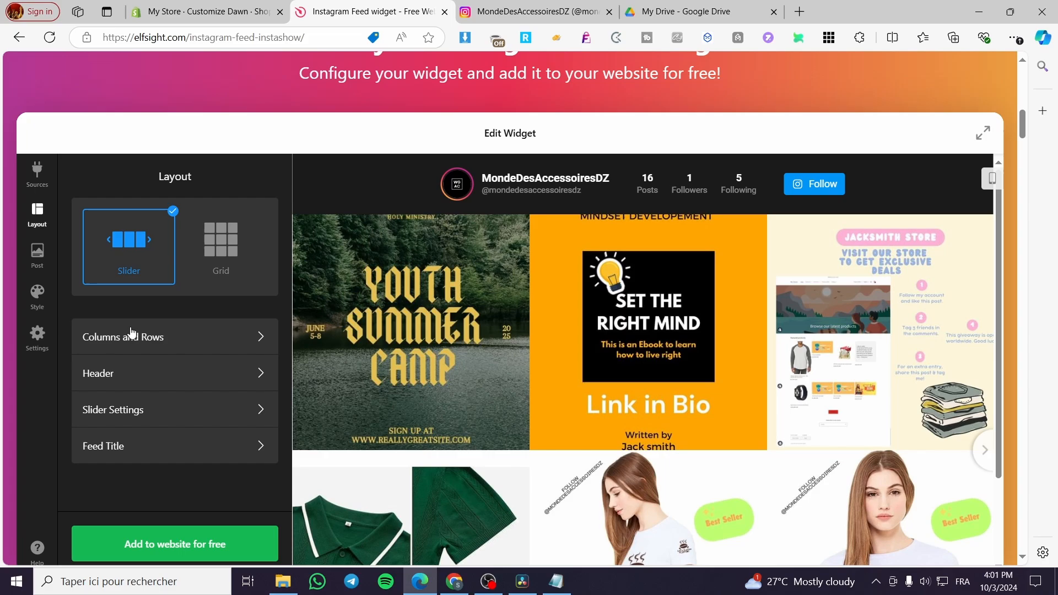
click(245, 251)
click(152, 253)
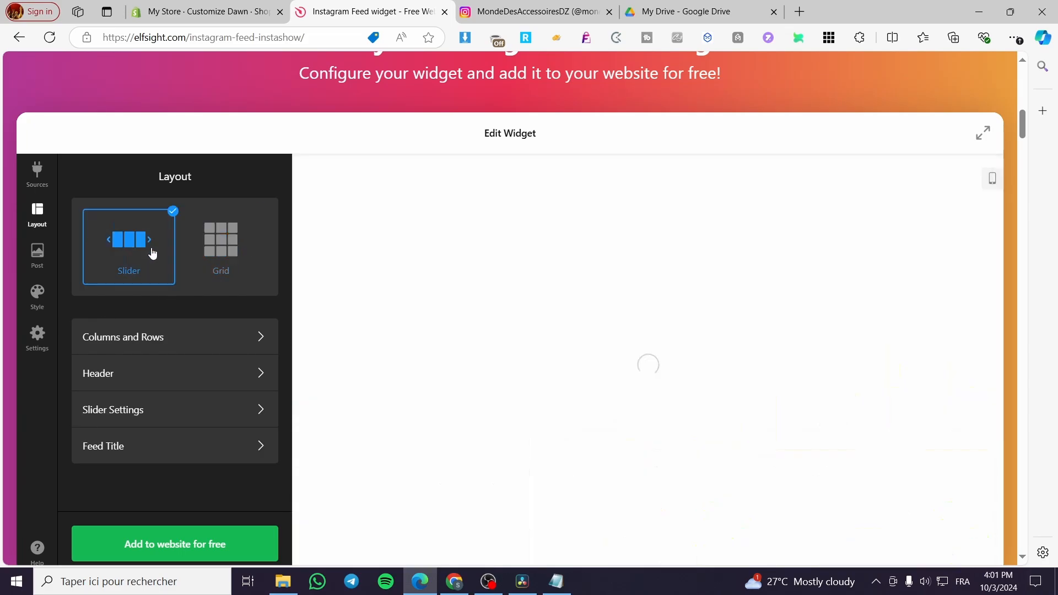
click(205, 254)
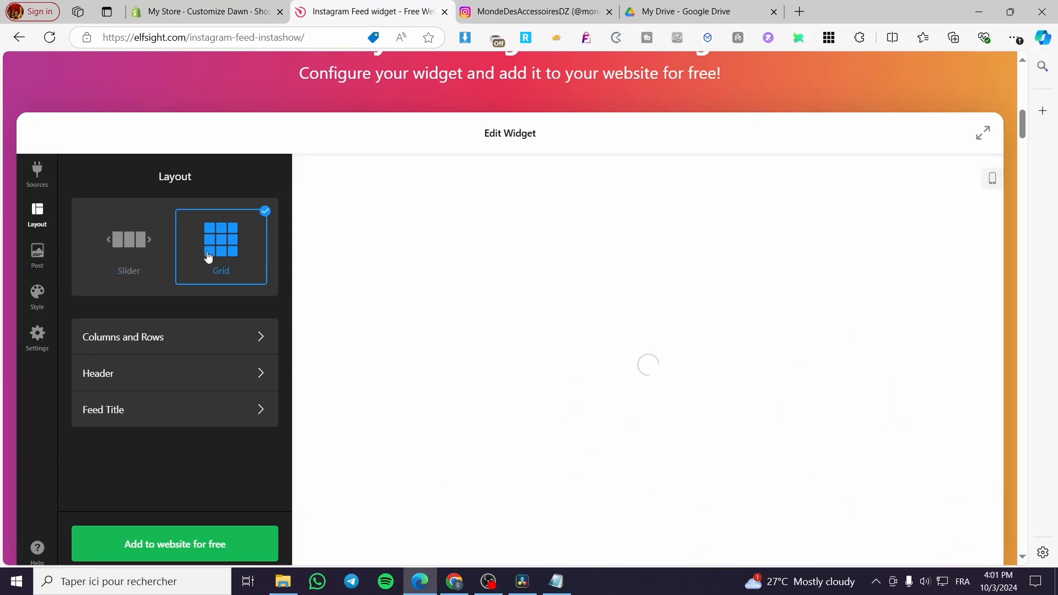
scroll(551, 385, down, 3)
click(146, 236)
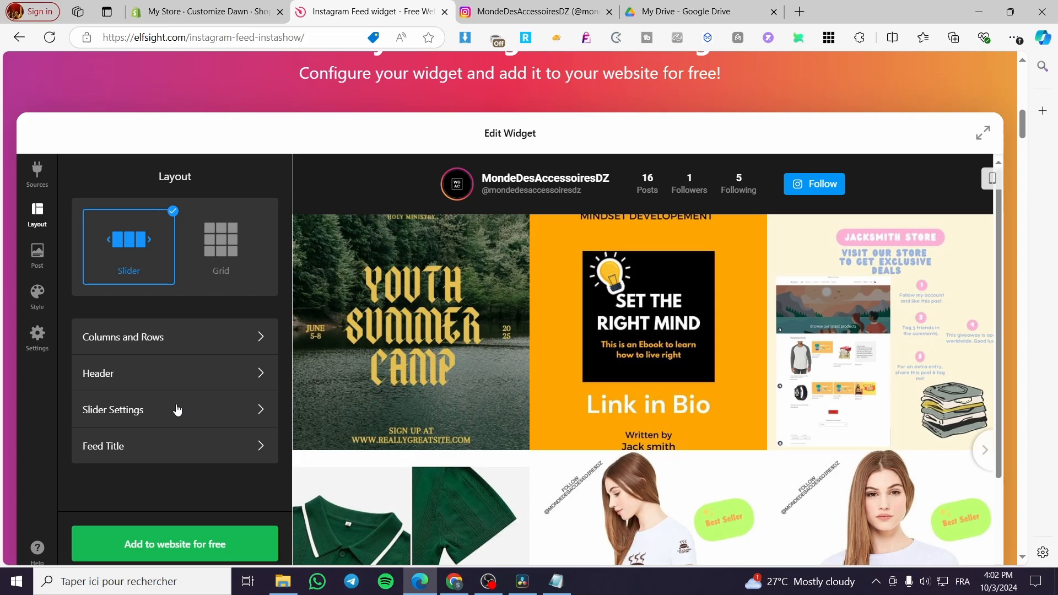
Examine the Feed Title option and the Post settings for style, elements, click action, popup and call to action buttons.
click(191, 453)
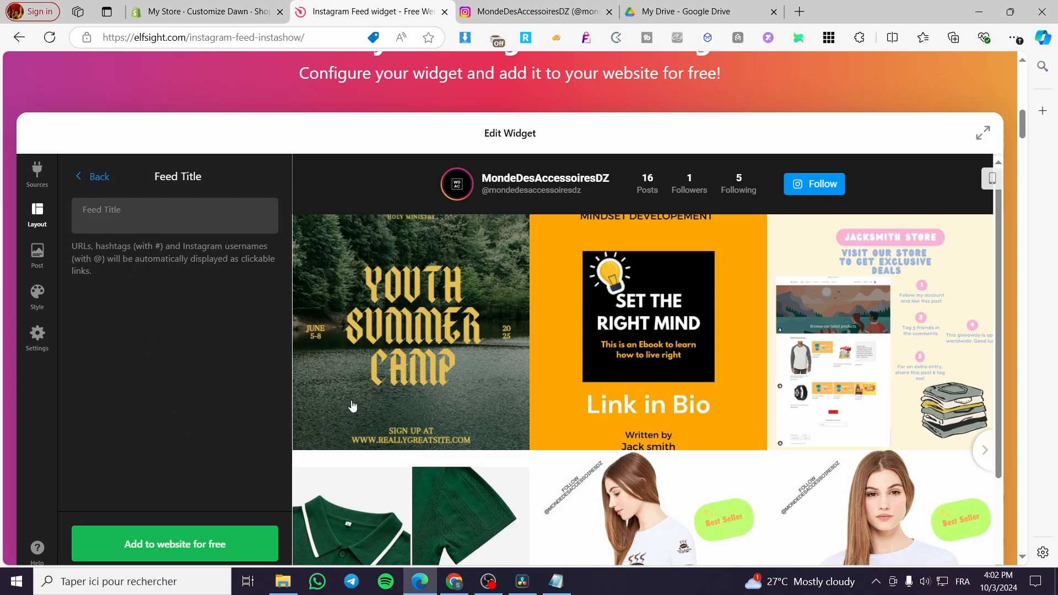
scroll(354, 406, up, 5)
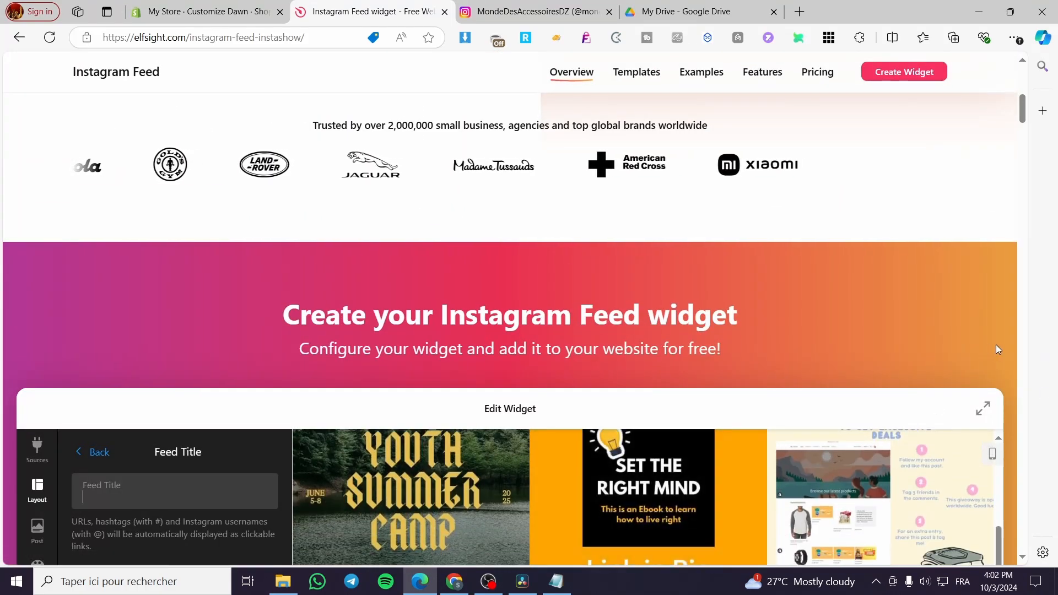
scroll(620, 387, down, 6)
scroll(620, 388, up, 3)
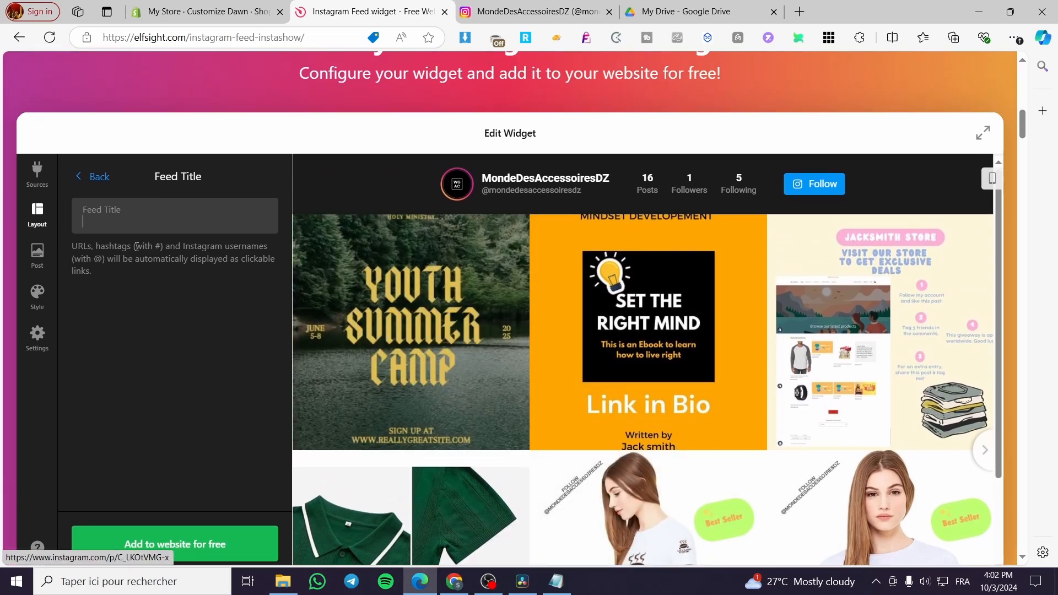
click(95, 176)
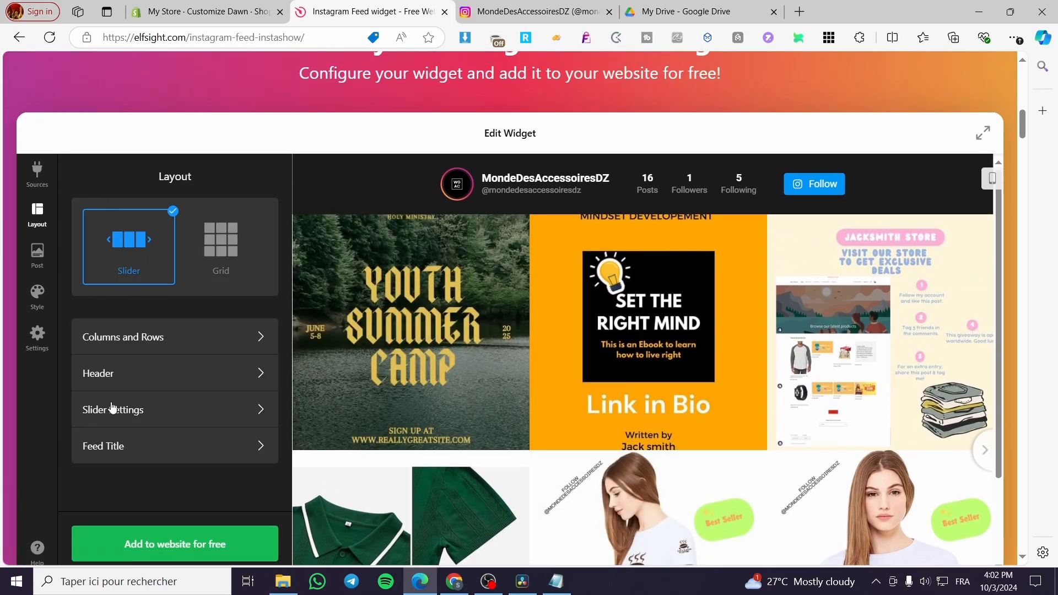
click(30, 254)
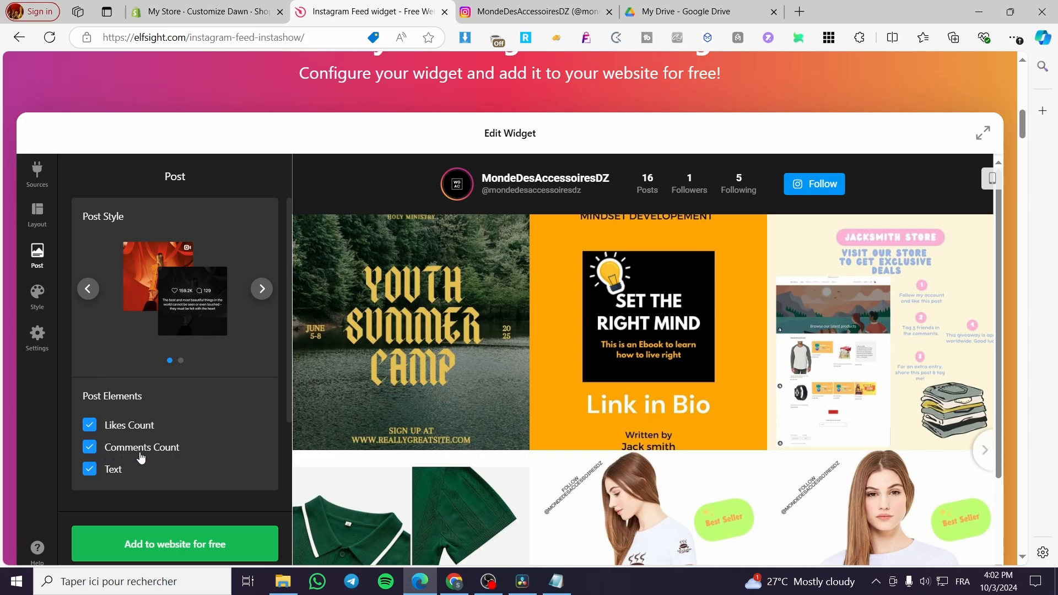
scroll(141, 463, down, 1)
scroll(142, 462, down, 5)
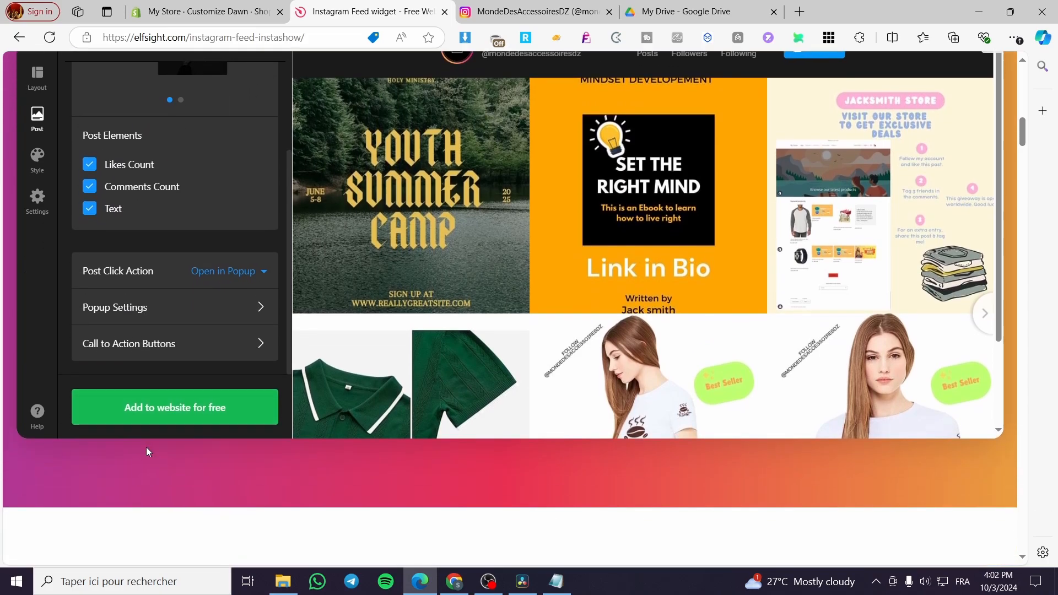
scroll(137, 349, up, 1)
scroll(137, 349, up, 1)
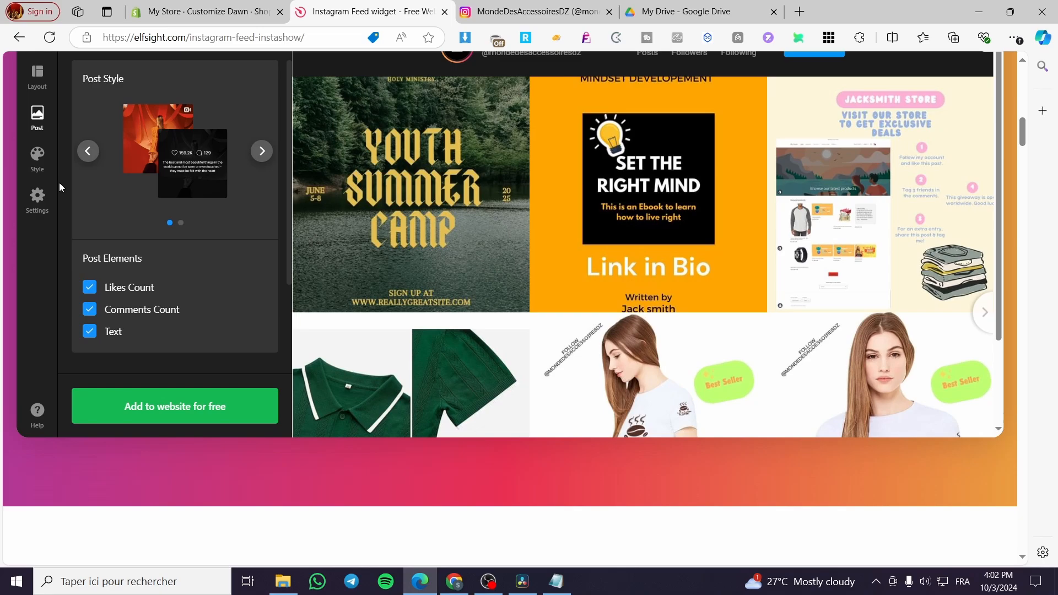
Try the Jeans, Emerald, Sky and Orange color schemes on the widget and return to the Dark scheme.
click(38, 156)
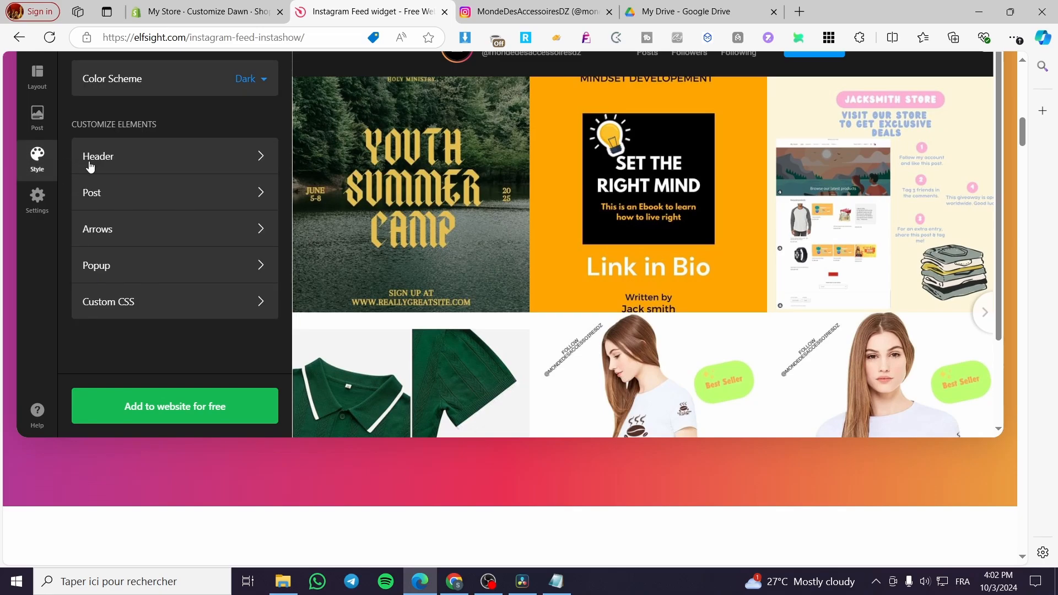
scroll(90, 166, up, 3)
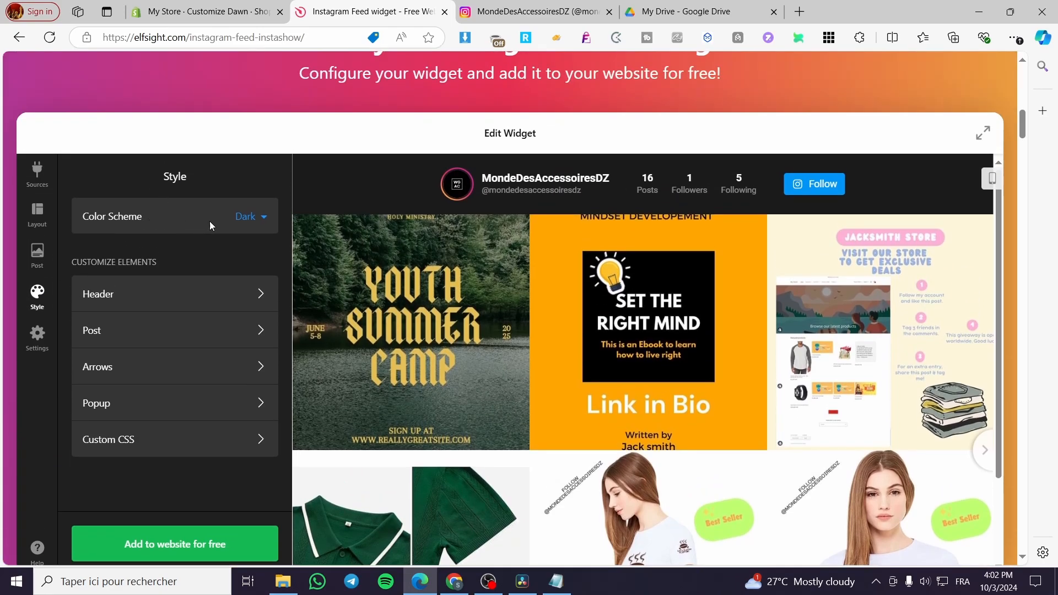
click(258, 217)
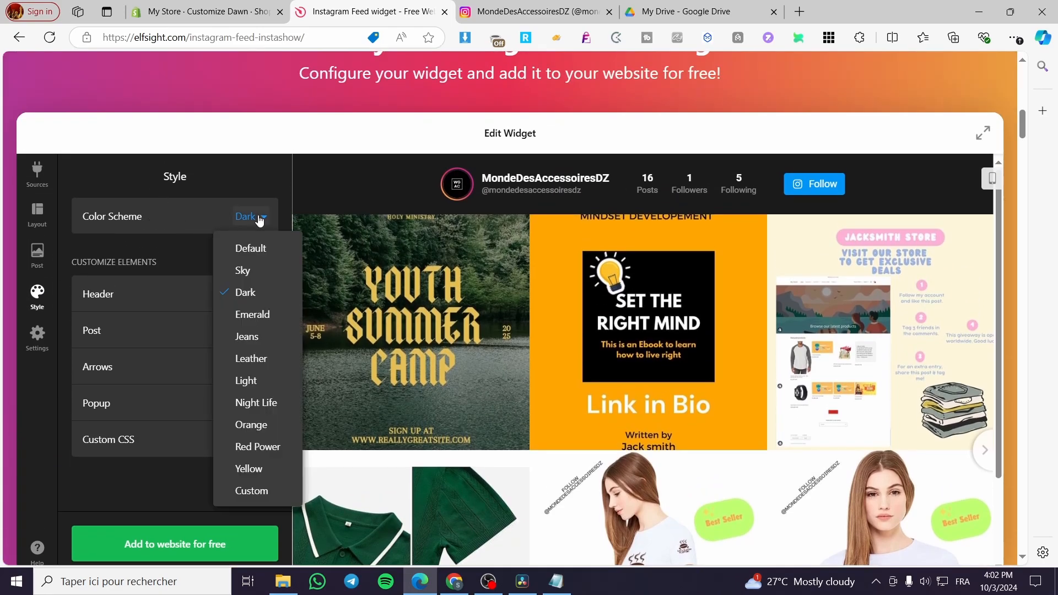
click(249, 337)
click(266, 232)
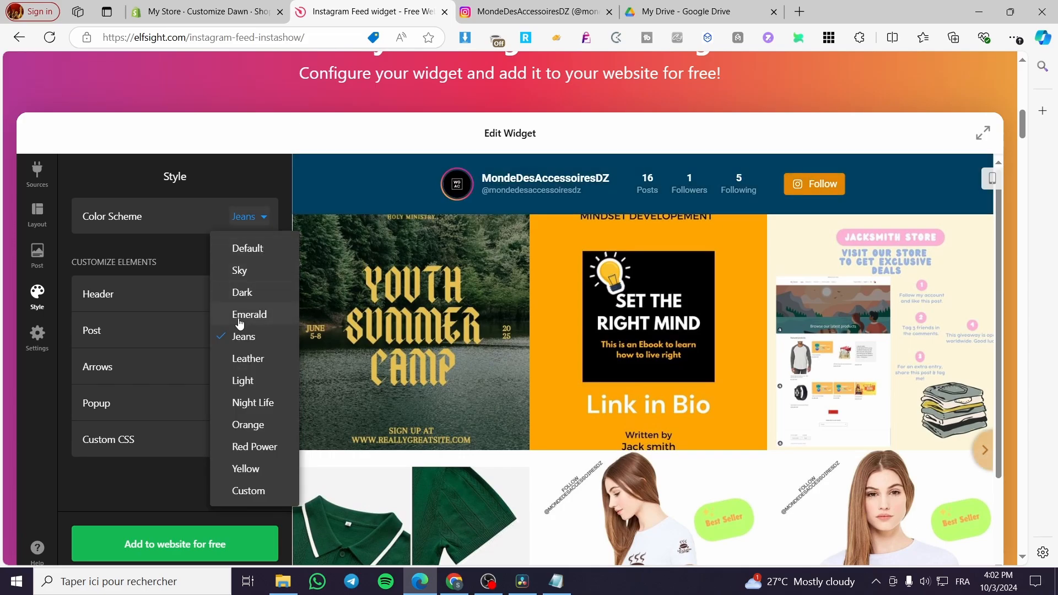
click(240, 317)
click(263, 225)
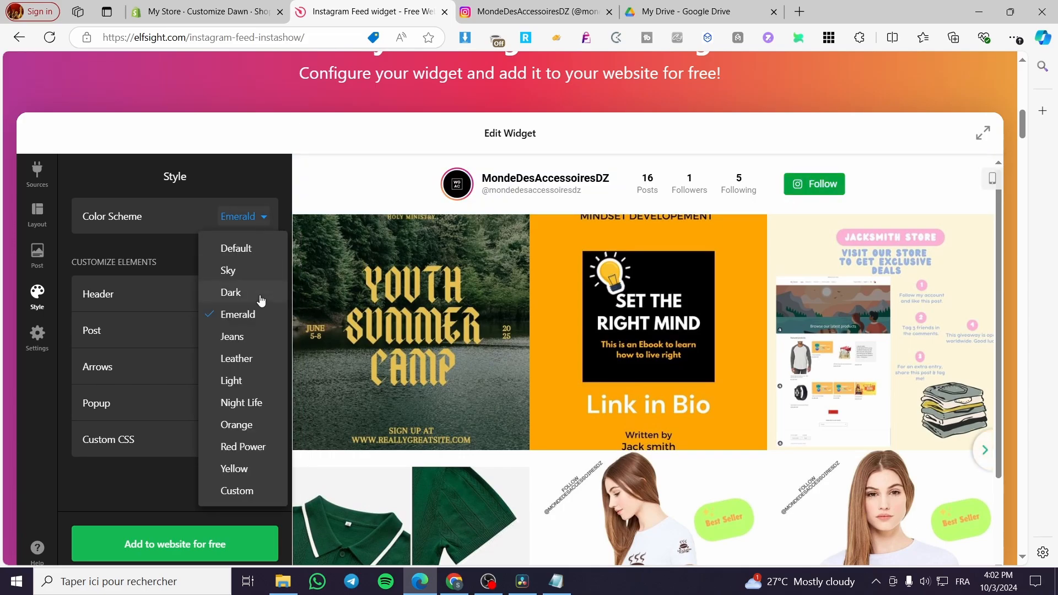
click(261, 298)
click(259, 218)
click(251, 274)
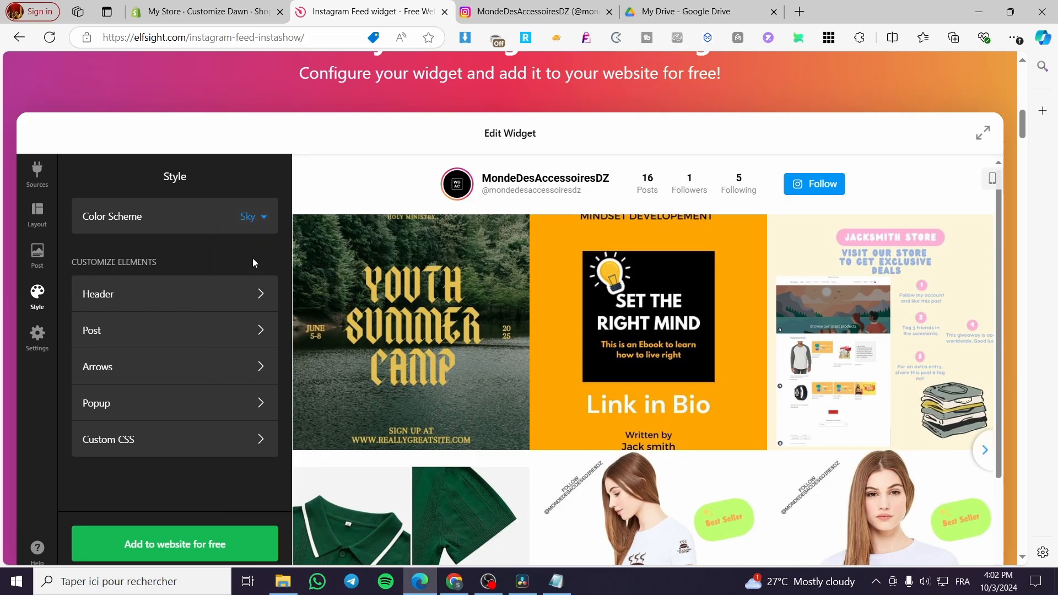
click(263, 221)
click(254, 426)
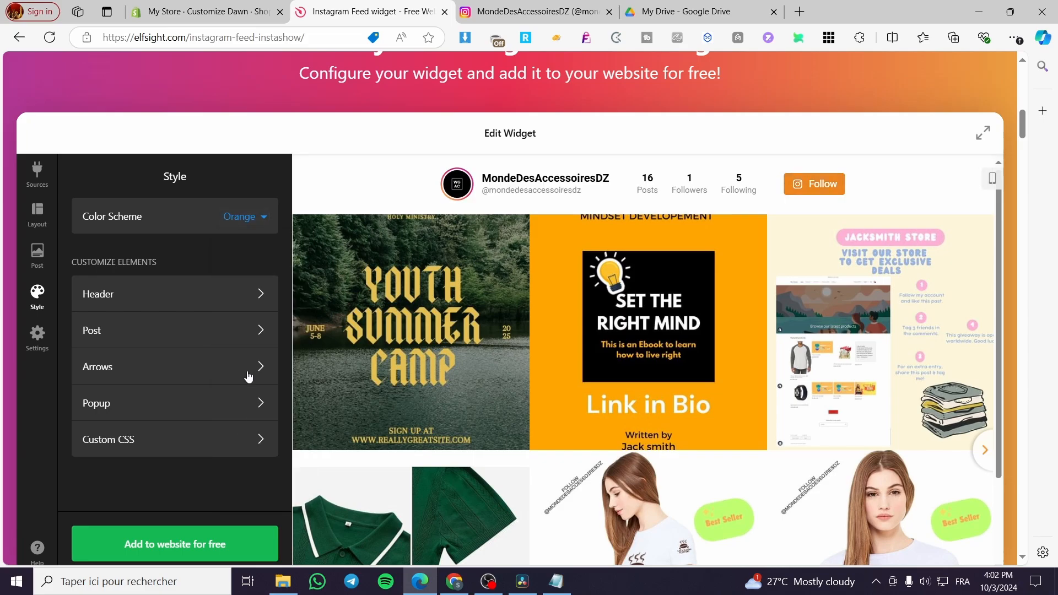
click(264, 220)
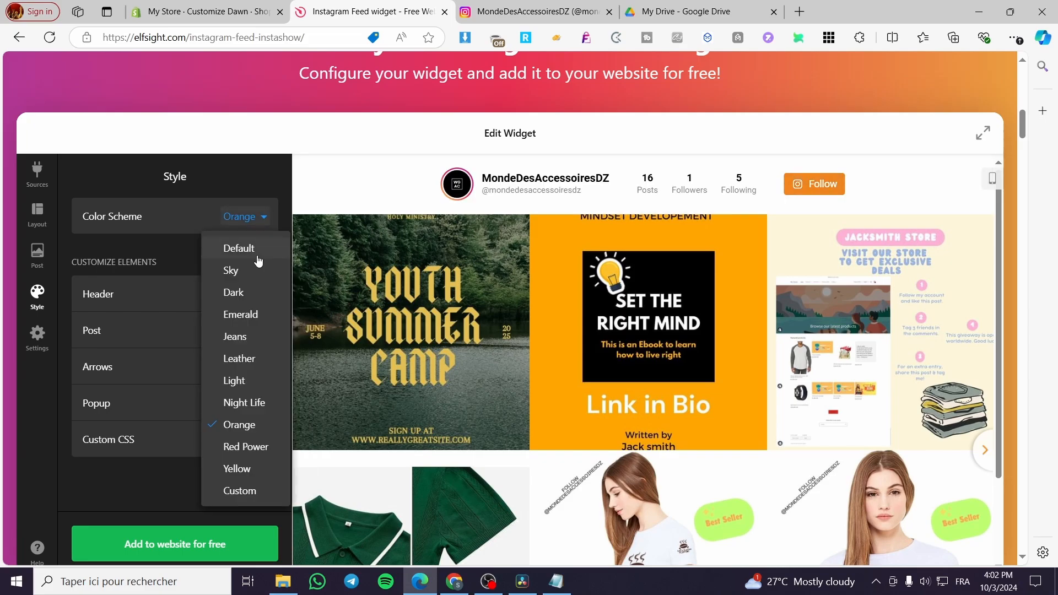
click(246, 298)
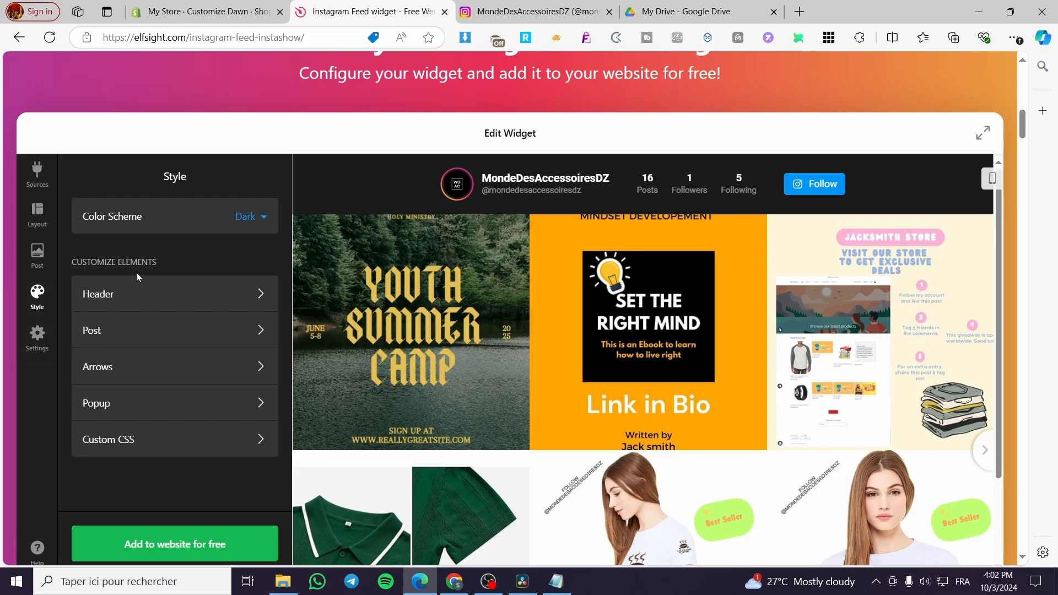
Check the widget's general settings, add the widget to the website for free and publish it.
click(37, 335)
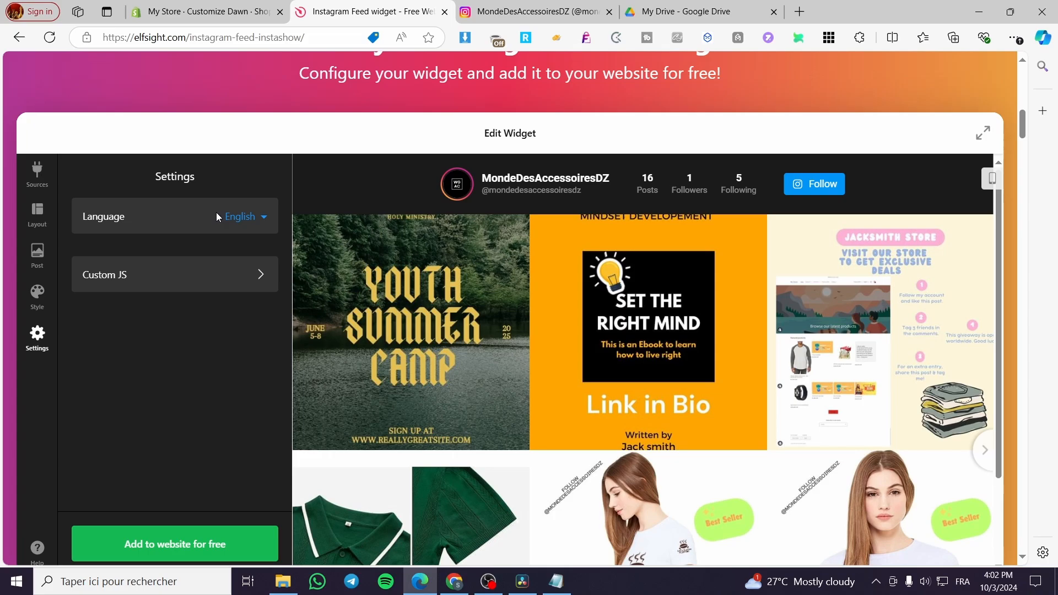
click(189, 546)
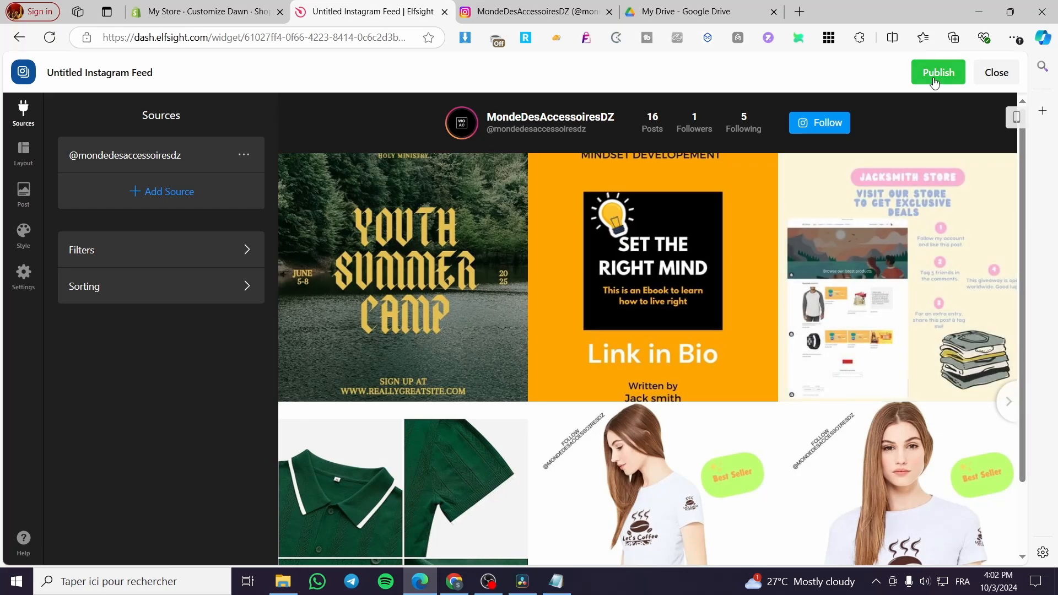
click(935, 82)
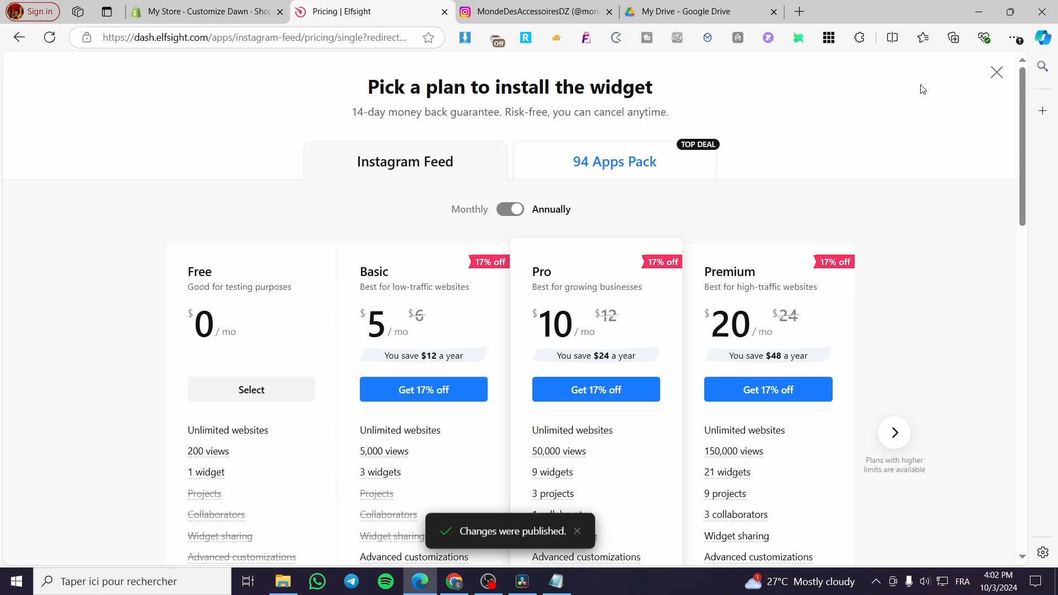
Select the Free plan for the Instagram Feed widget and close the Getting Started checklist.
click(224, 394)
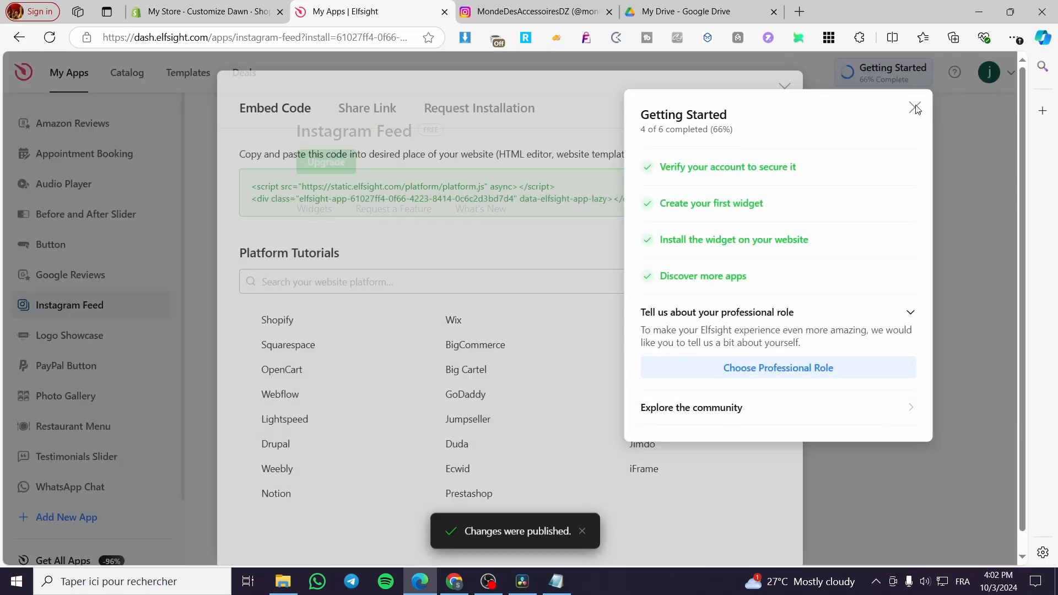
click(915, 107)
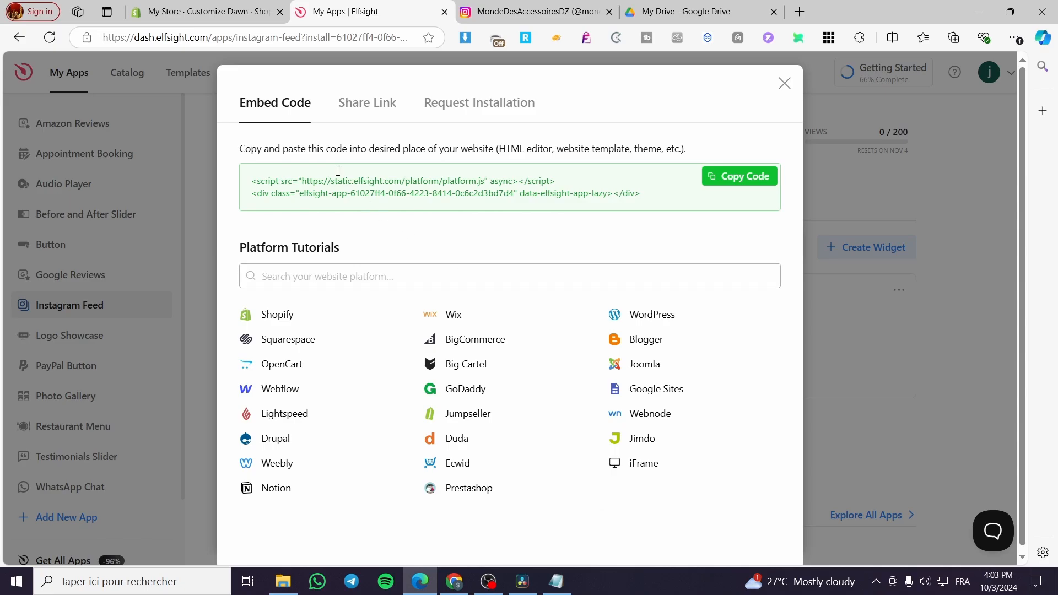
Check the widget's Share Link and Request Installation options, and copy its embed code.
click(367, 105)
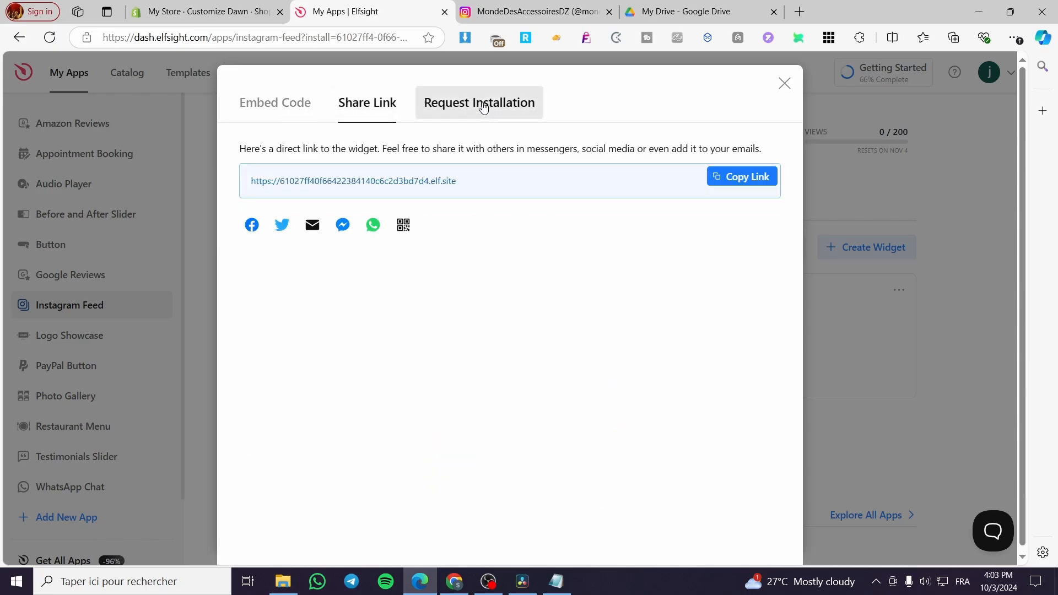
click(483, 107)
click(374, 108)
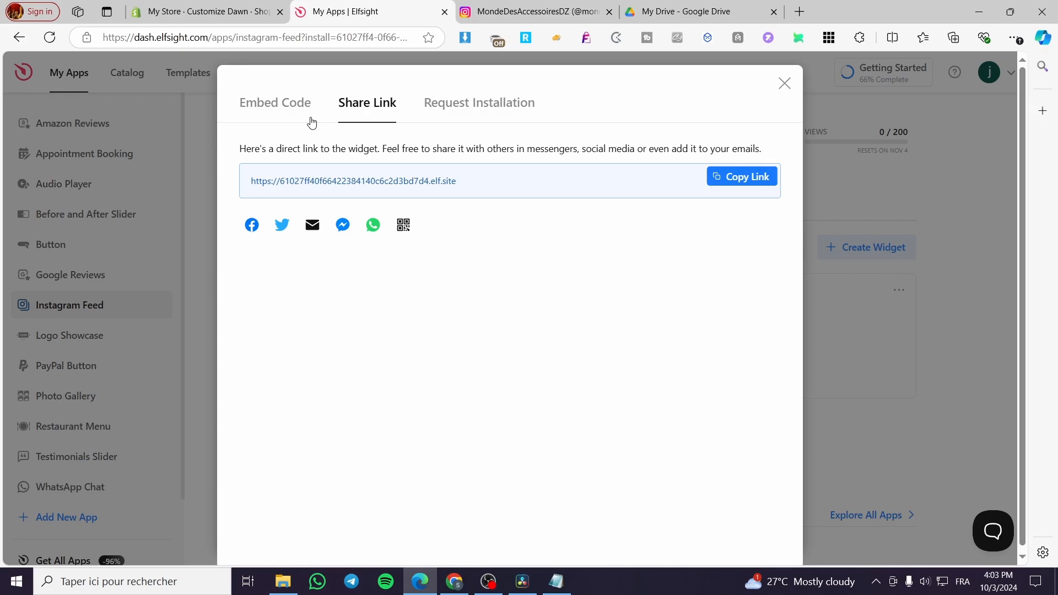
click(276, 107)
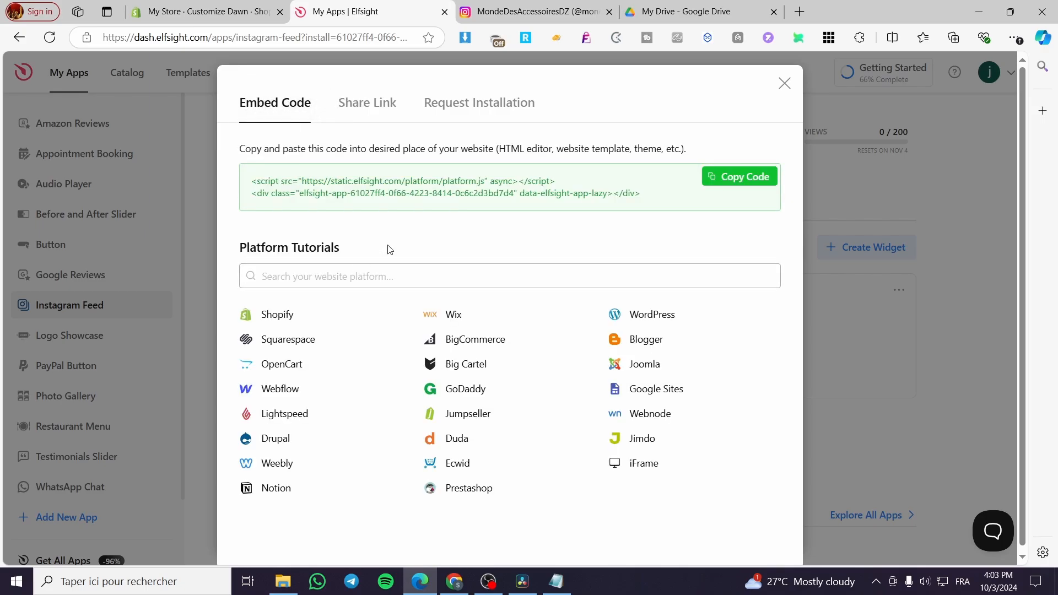
click(741, 178)
click(754, 179)
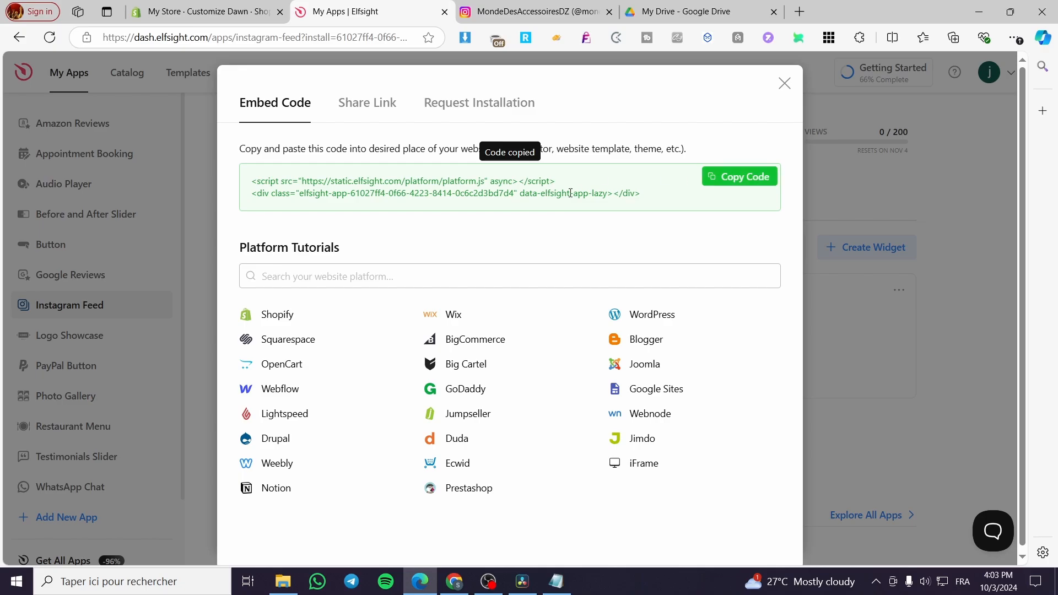
Paste the widget's embed code into the Liquid code of the home page's Custom Liquid section in Shopify and save the theme.
click(185, 8)
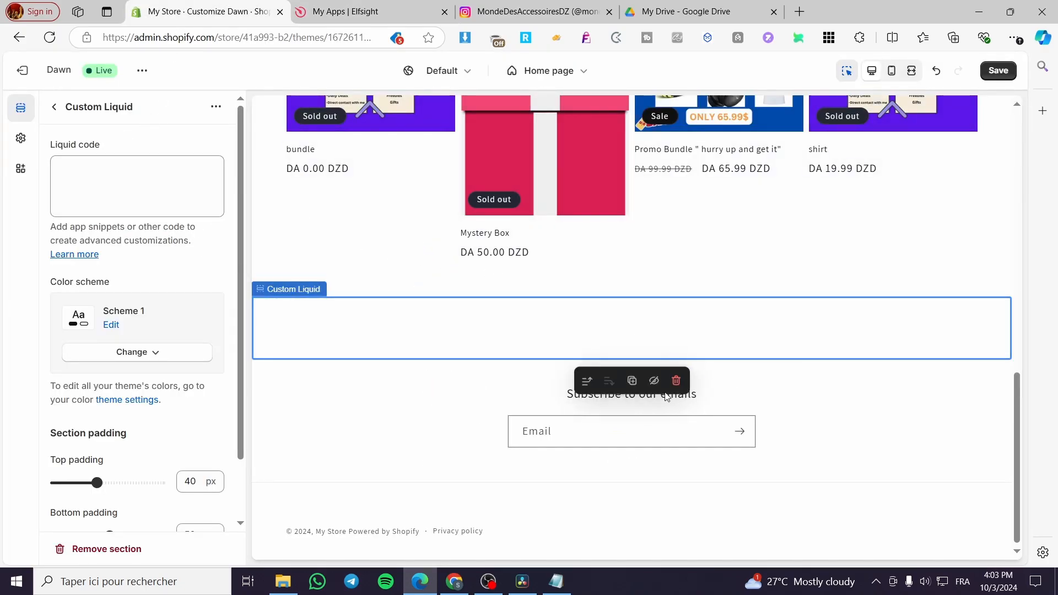
click(164, 175)
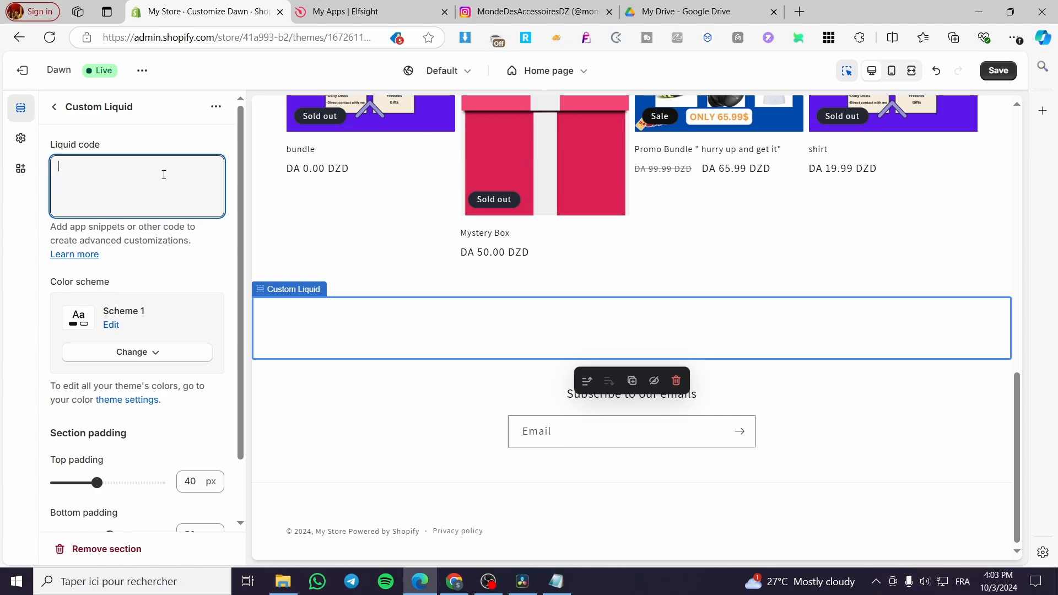
key(ctrl+v)
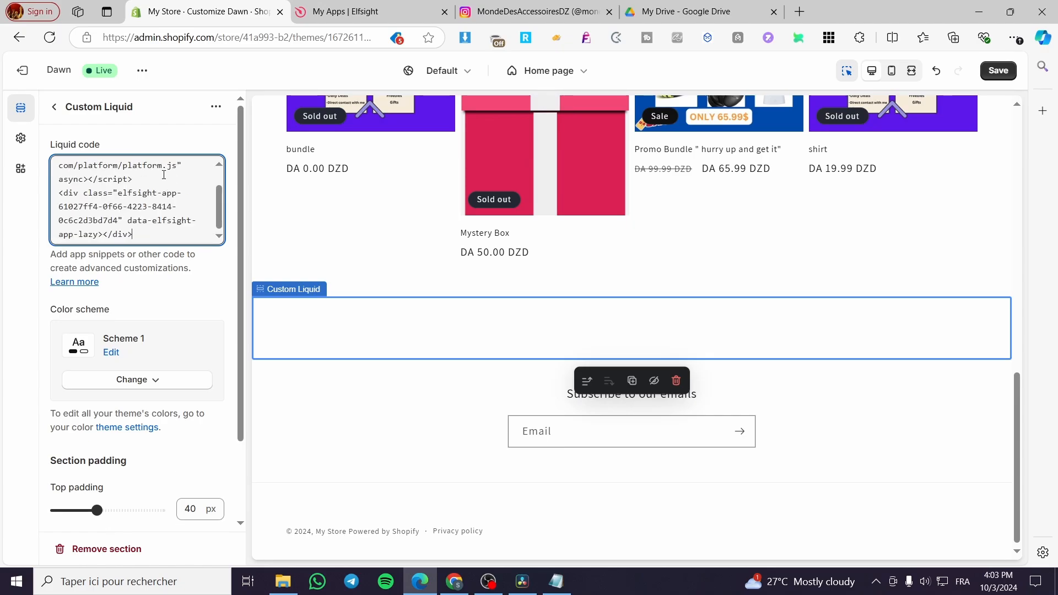
click(222, 295)
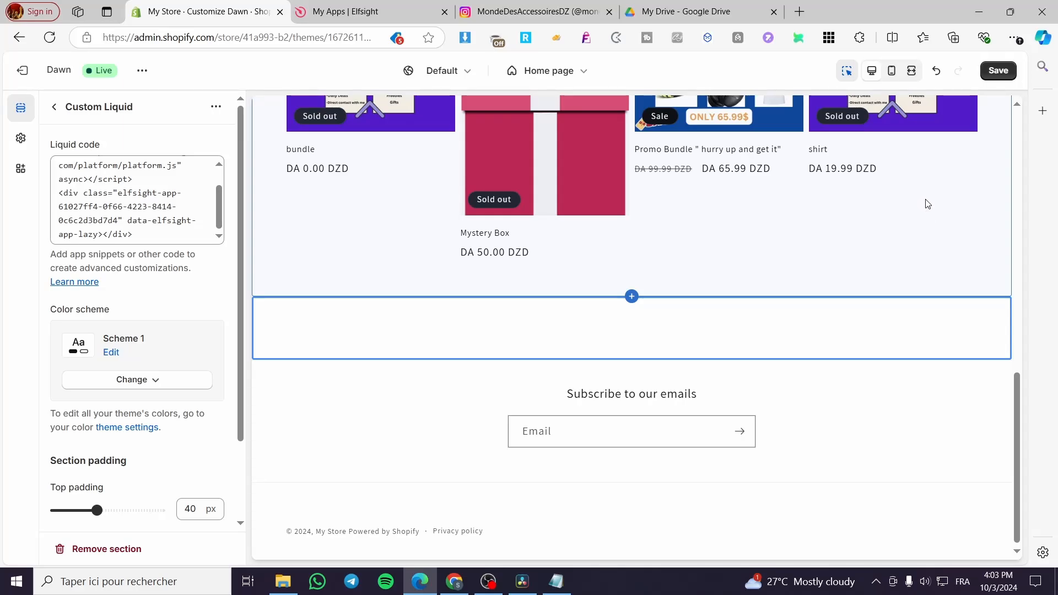
click(1007, 74)
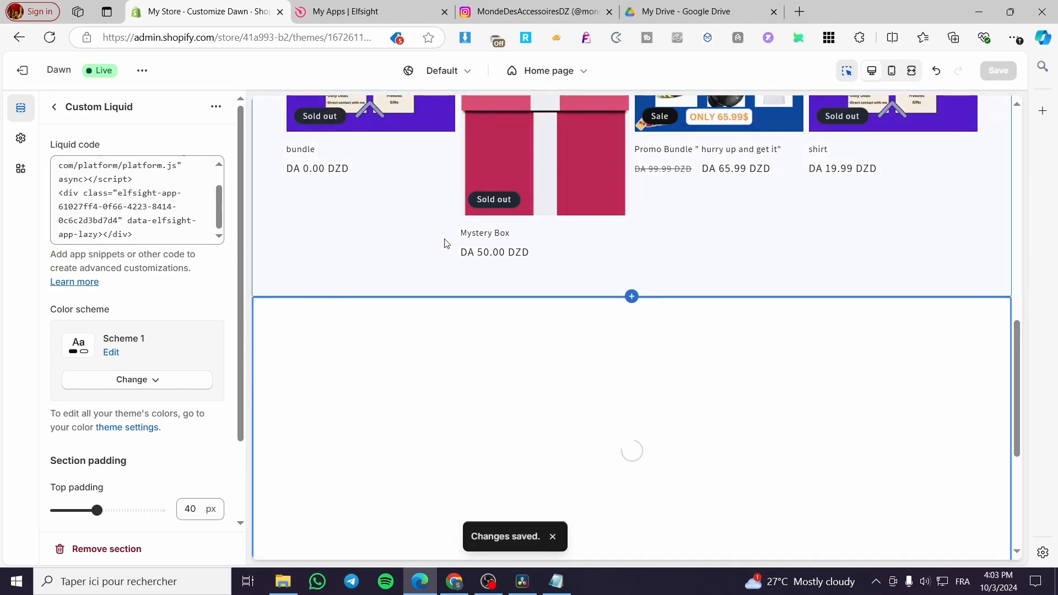
Examine the embedded Instagram feed in the home page preview and the Custom Liquid section's padding and color settings.
scroll(766, 330, down, 7)
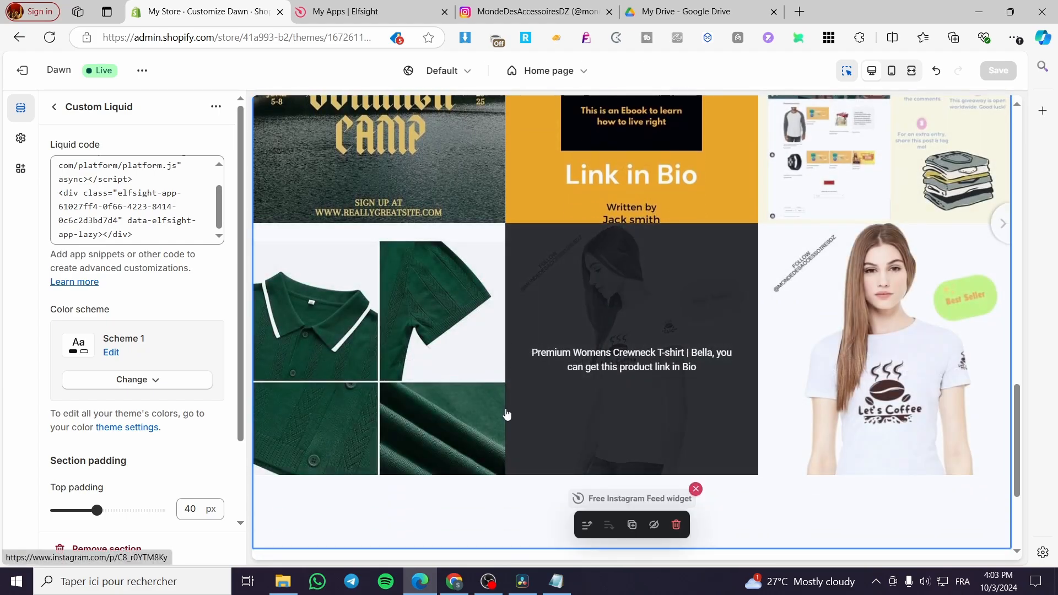
scroll(112, 328, down, 3)
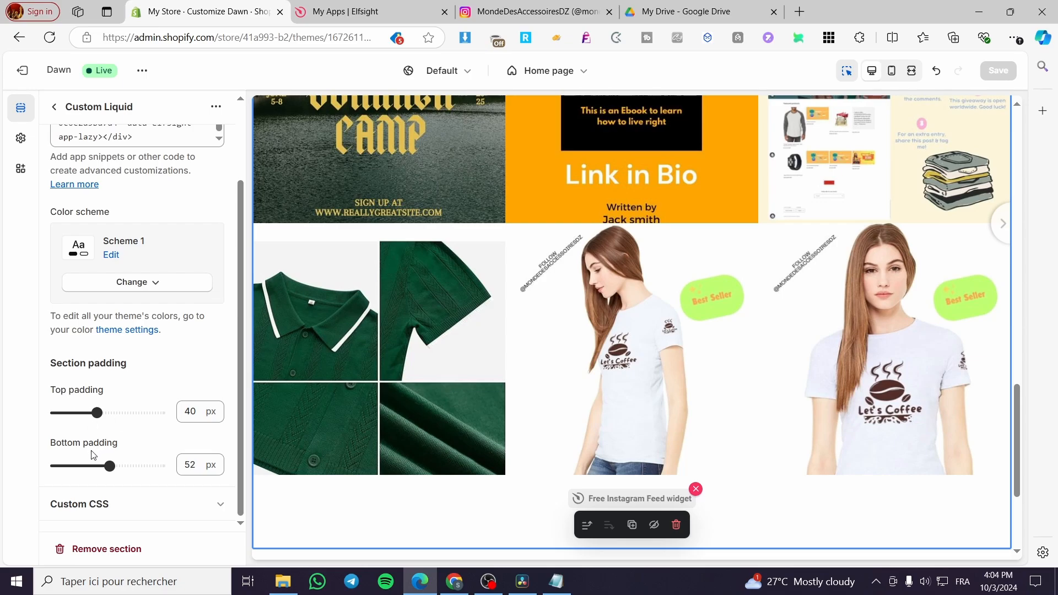
scroll(109, 455, up, 3)
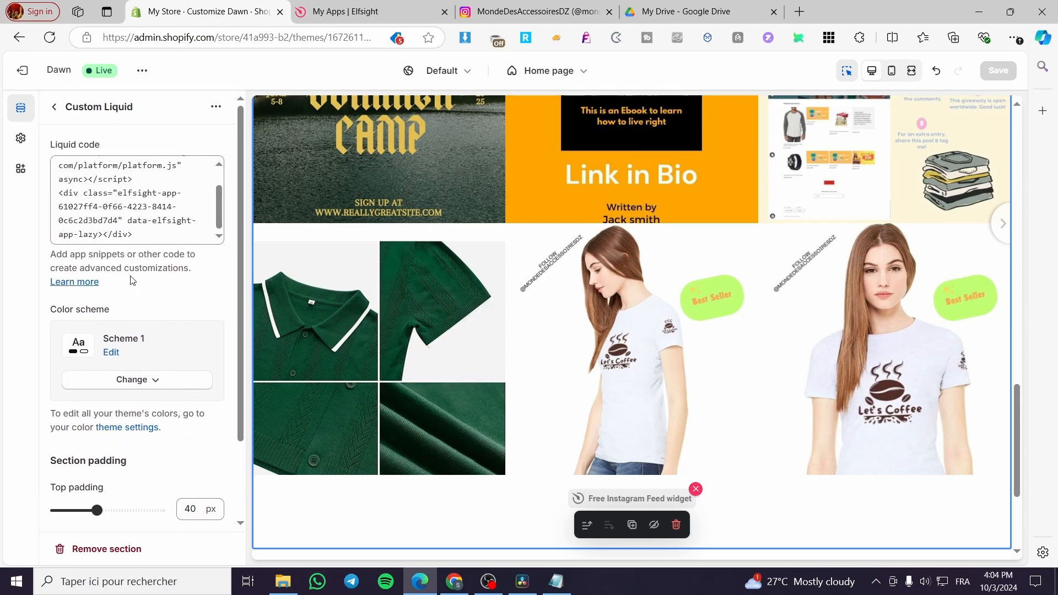